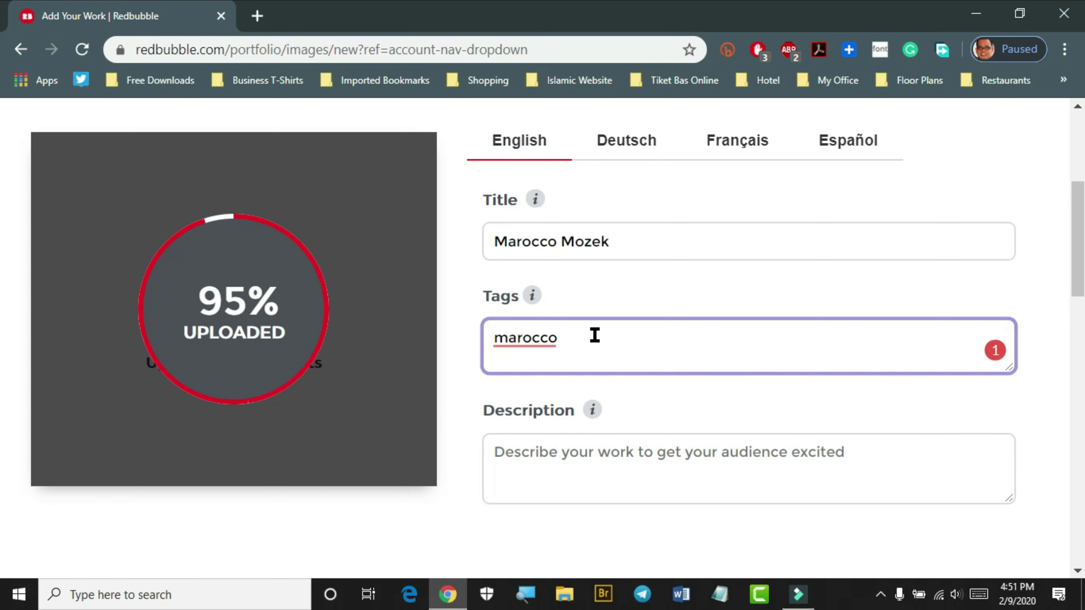
# Add the tags "graphic" and "islamic" after "marocco", separated by commas.
pyautogui.write(',')
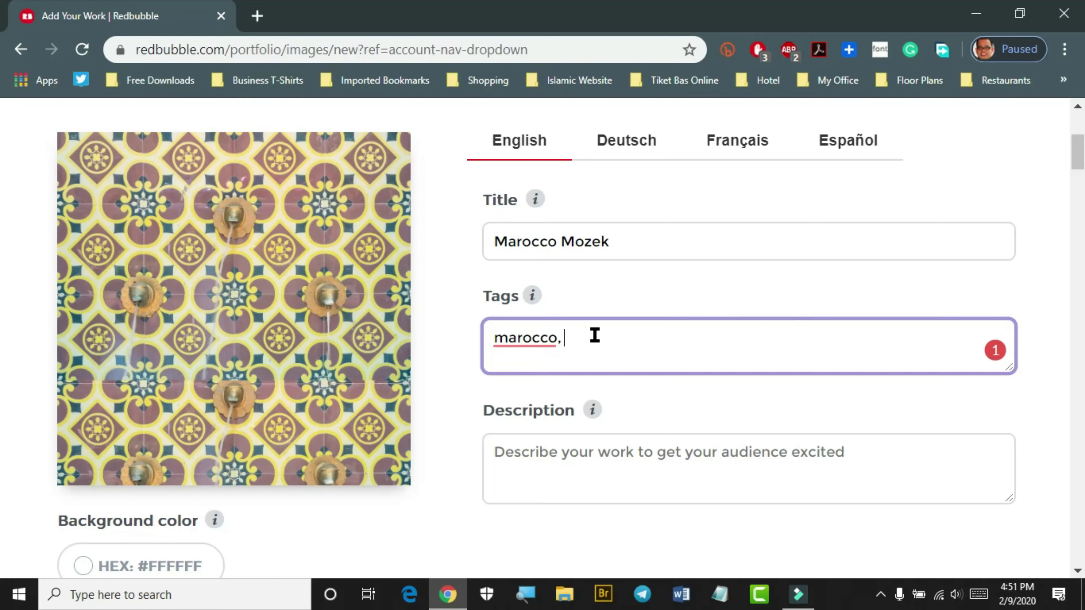
pyautogui.write('graphic,')
pyautogui.write('isl')
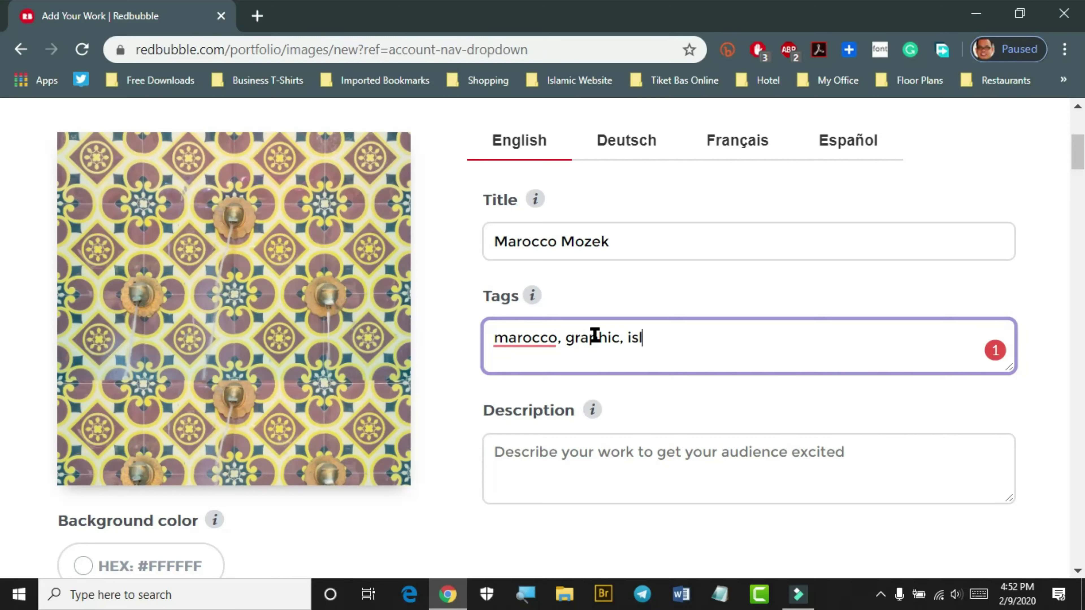
pyautogui.write('amic')
# Copy the title "Marocco Mozek" into the artwork's description.
pyautogui.scroll(-2, 593, 335)
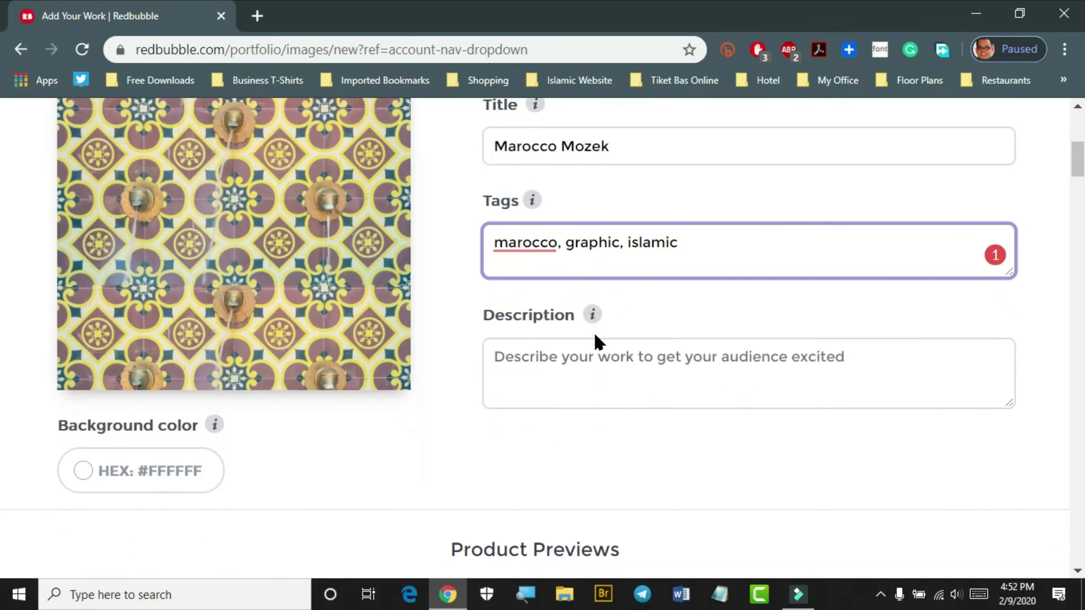
pyautogui.scroll(4, 598, 337)
pyautogui.moveTo(652, 336); pyautogui.dragTo(477, 341)
pyautogui.hotkey('ctrl', 'c')
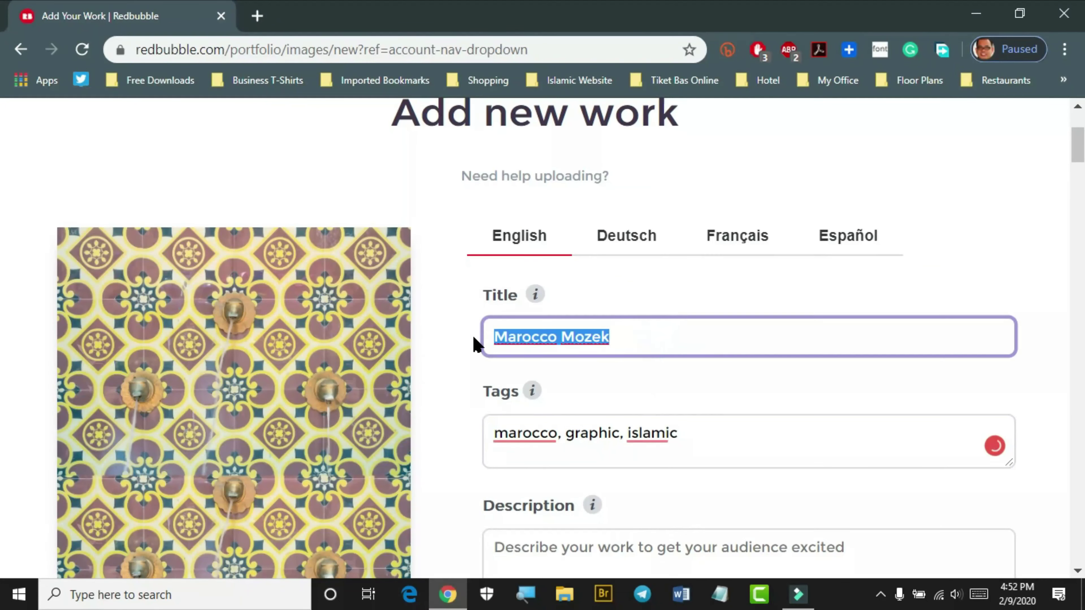
pyautogui.scroll(-2, 642, 460)
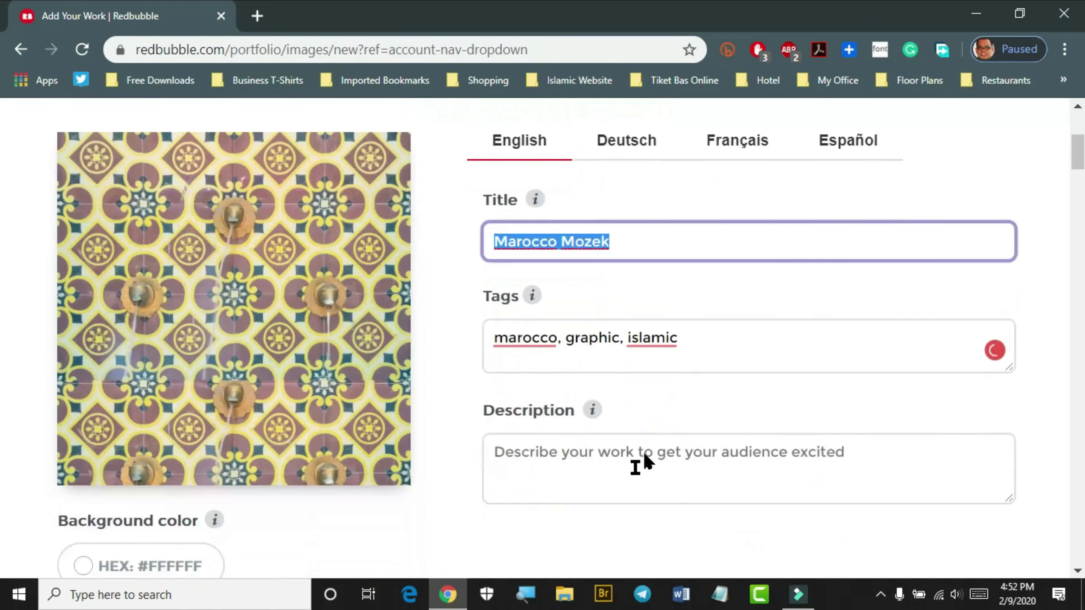
pyautogui.click(639, 467)
pyautogui.hotkey('ctrl', 'v')
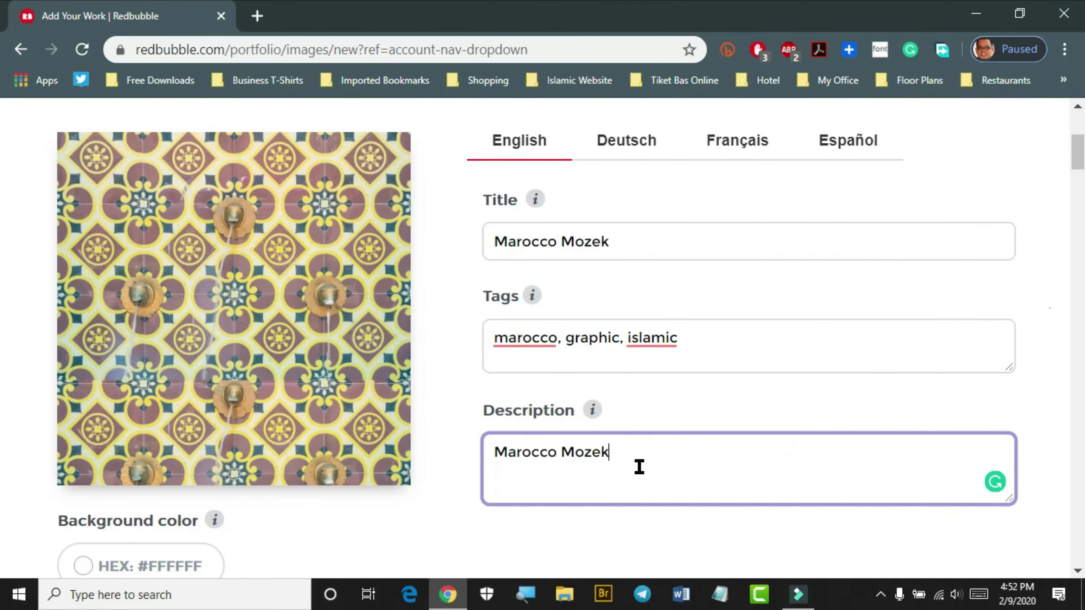
# Review the uploaded artwork, its title, tags and description, and the start of the product previews.
pyautogui.scroll(-6, 639, 466)
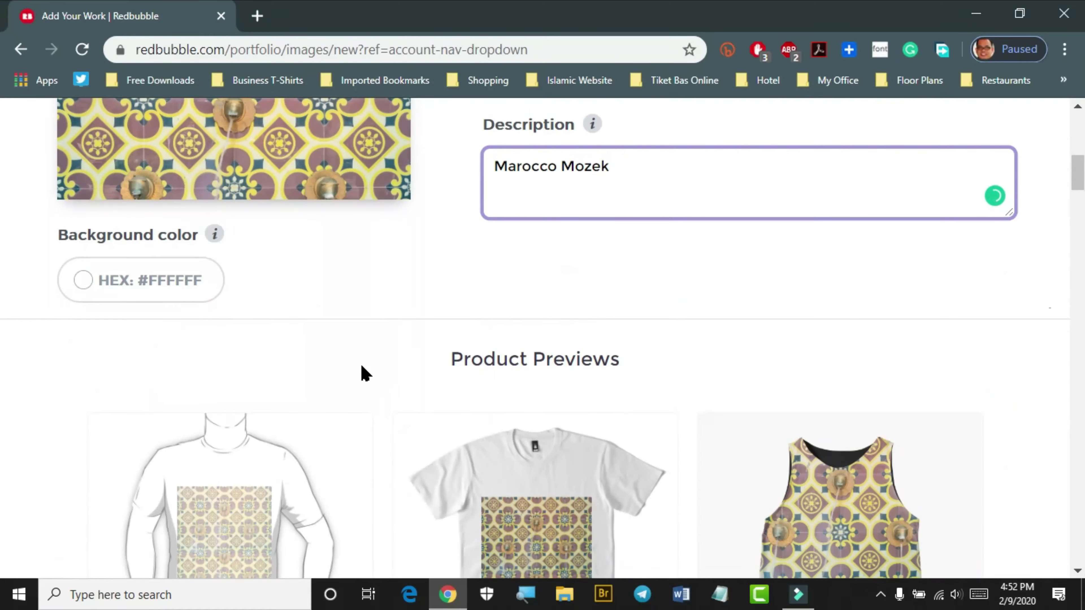
pyautogui.scroll(6, 361, 366)
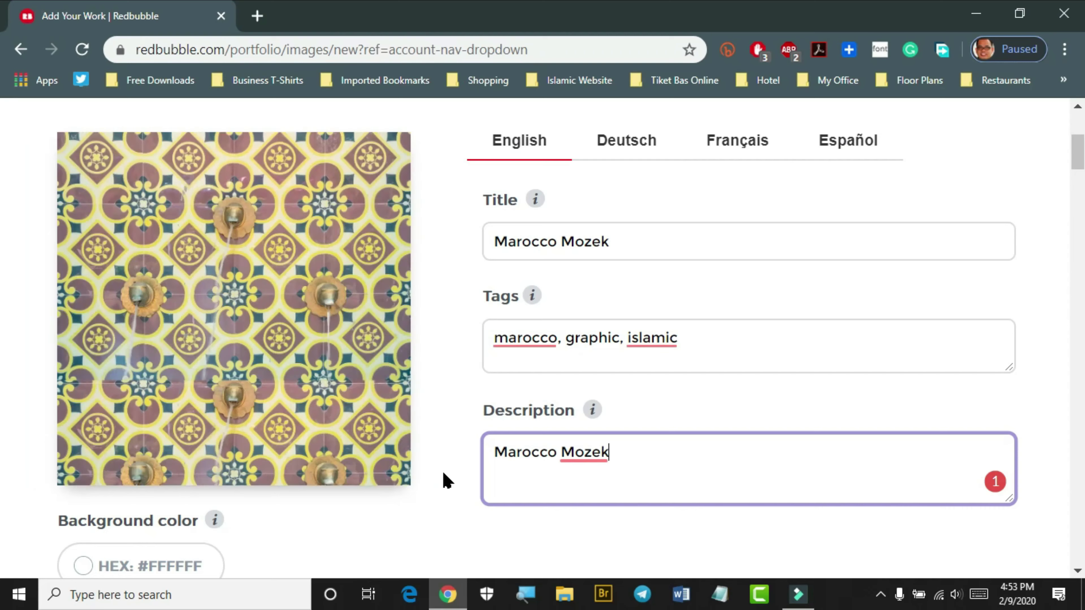
pyautogui.scroll(-5, 444, 481)
pyautogui.scroll(2, 443, 479)
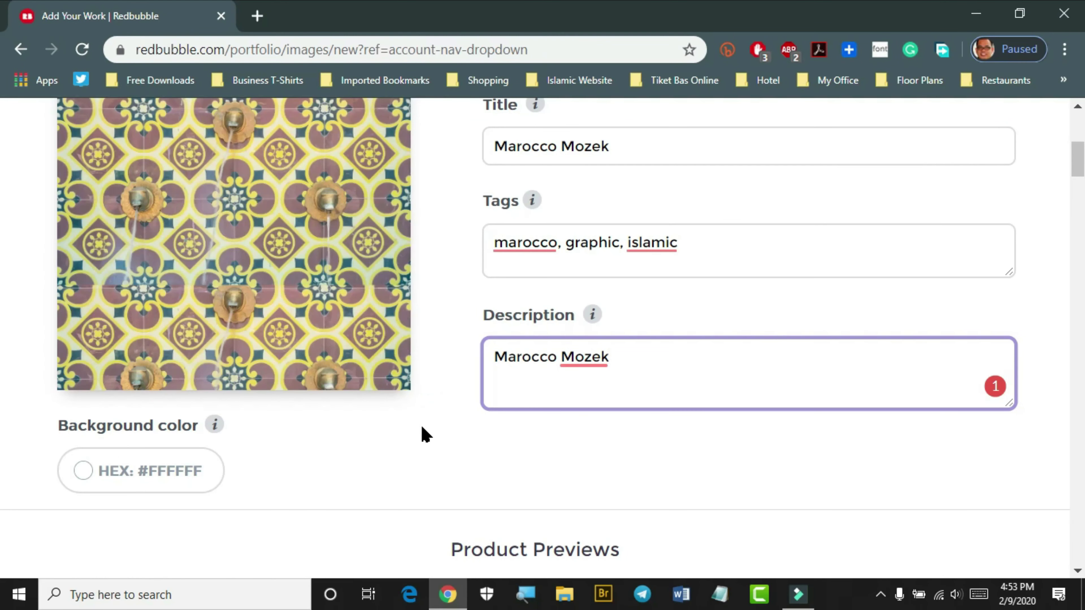
pyautogui.scroll(2, 422, 434)
pyautogui.scroll(3, 422, 433)
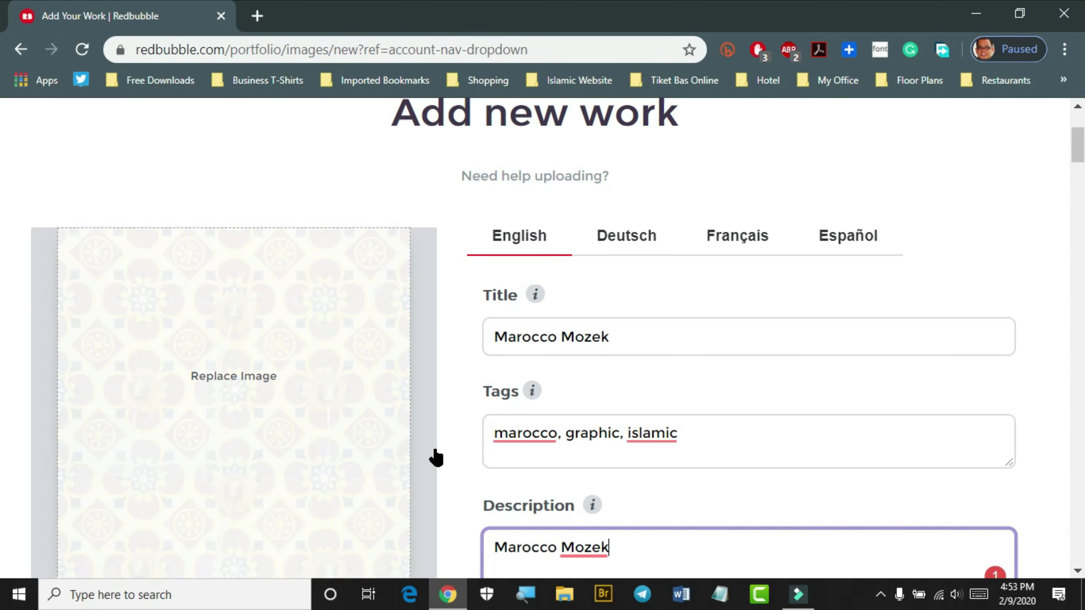
pyautogui.scroll(-2, 436, 457)
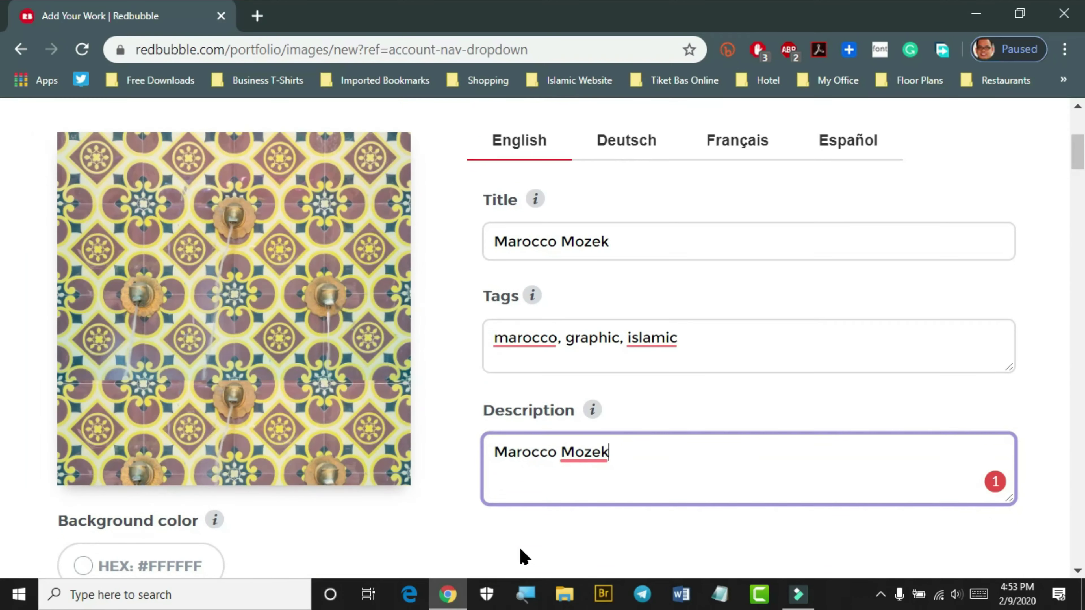
pyautogui.scroll(2, 468, 461)
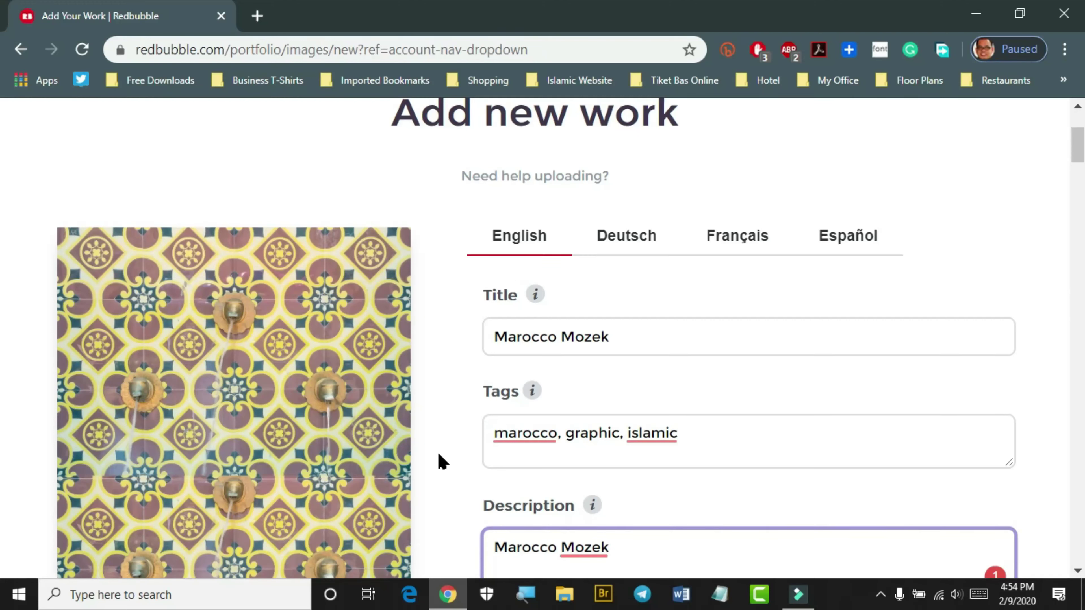
pyautogui.scroll(-4, 441, 461)
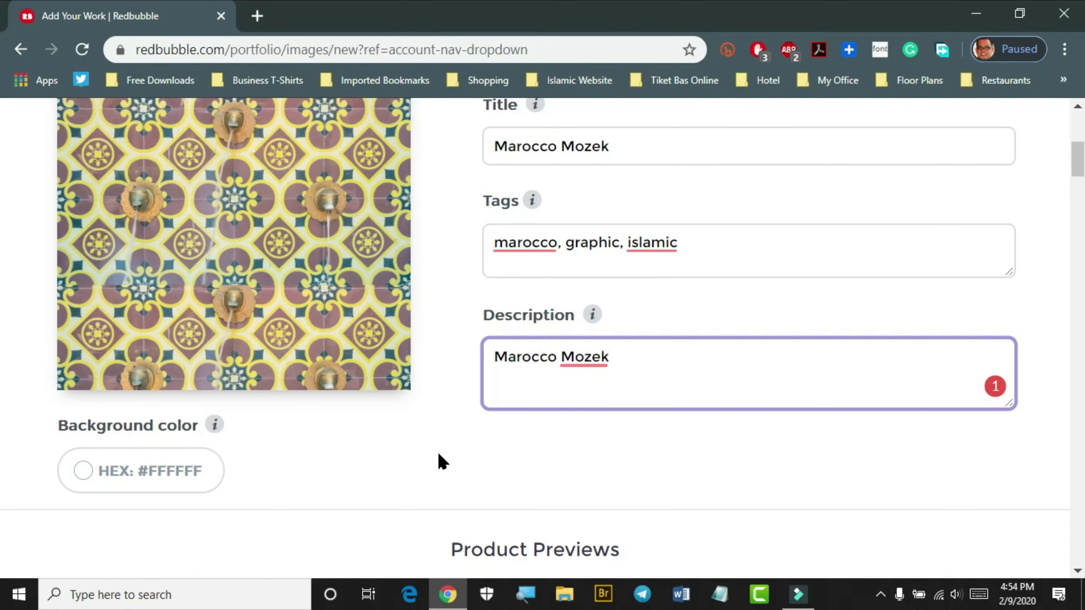
pyautogui.scroll(2, 438, 460)
pyautogui.scroll(-6, 438, 460)
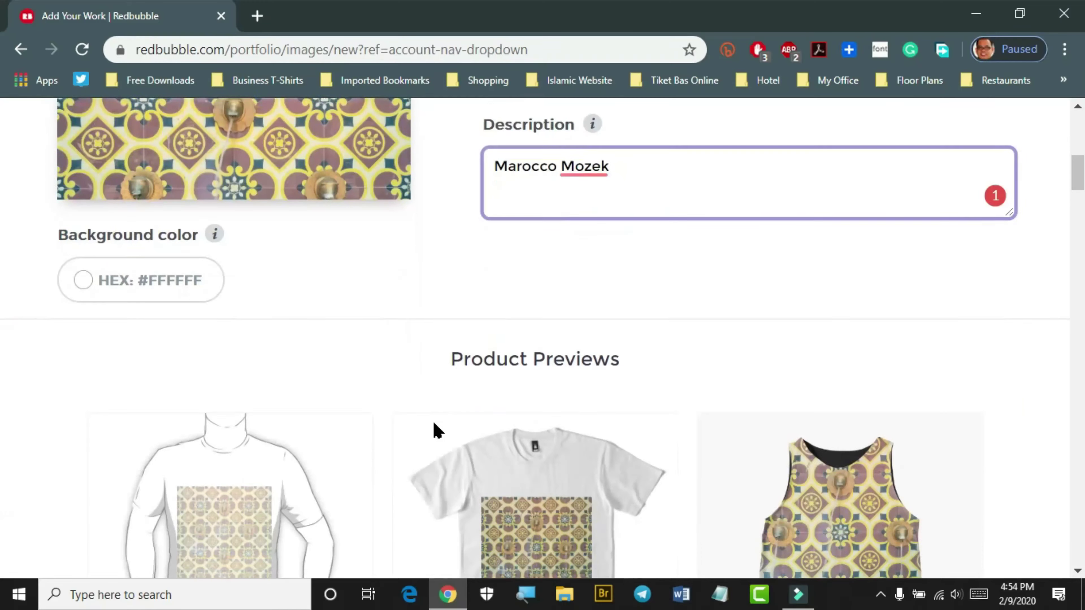
# Enable the Standard Print Clothing product for this artwork.
pyautogui.scroll(-8, 416, 421)
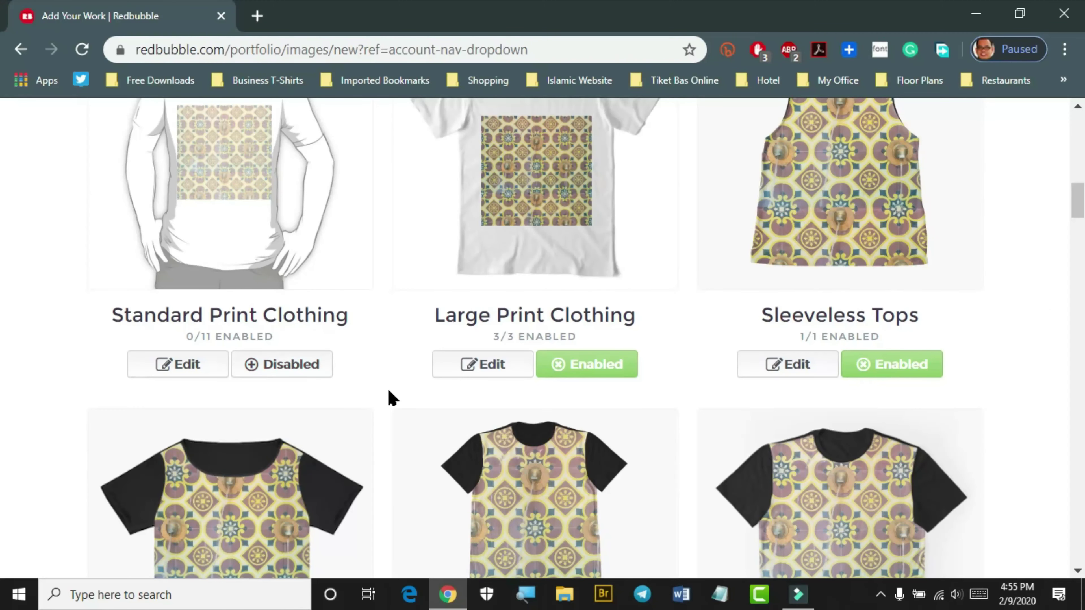
pyautogui.scroll(2, 390, 397)
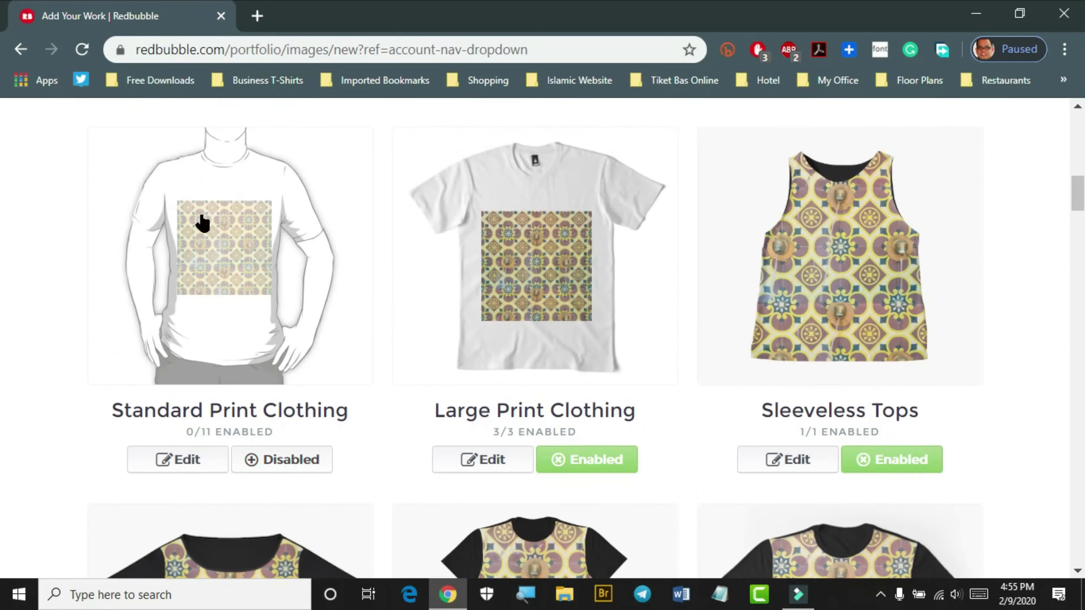
pyautogui.click(301, 461)
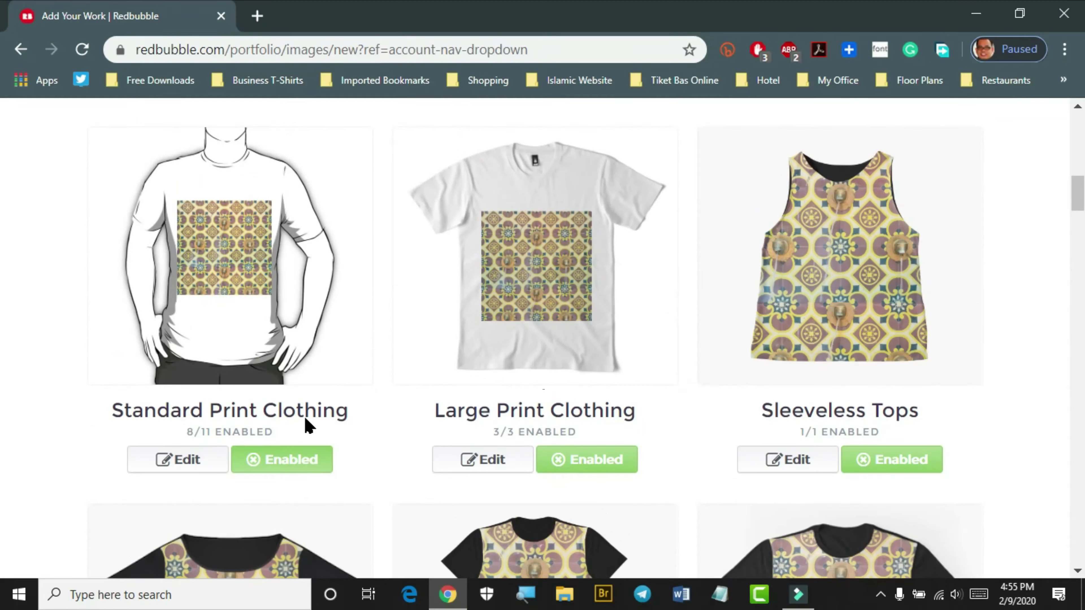
# Edit Standard Print Clothing: scale the design to 24% on the product and center it vertically and horizontally.
pyautogui.click(180, 470)
pyautogui.scroll(-4, 294, 435)
pyautogui.scroll(-6, 294, 435)
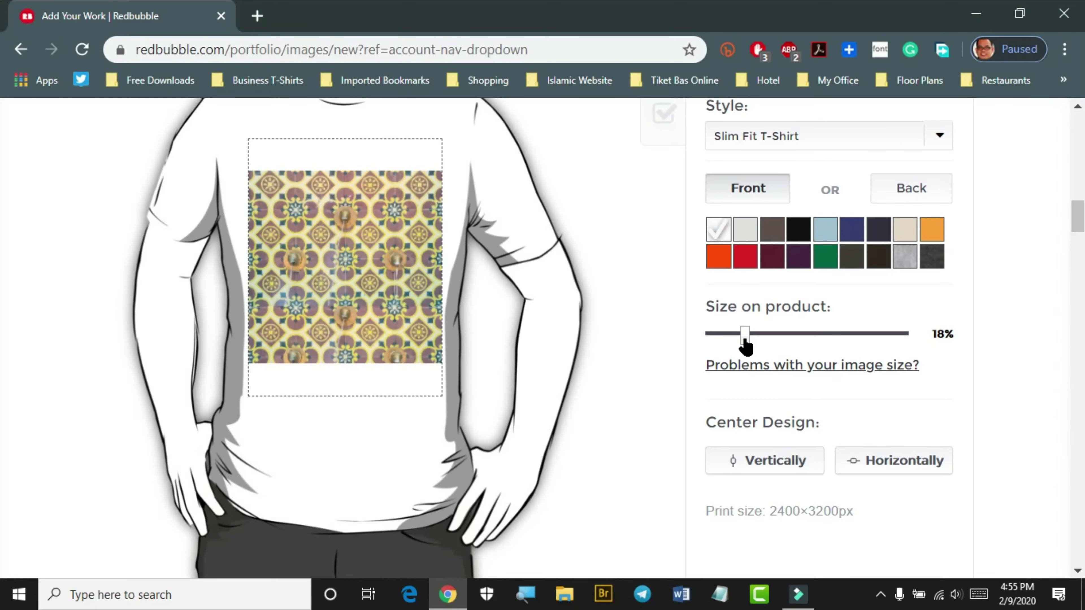
pyautogui.scroll(-2, 818, 381)
pyautogui.scroll(2, 816, 380)
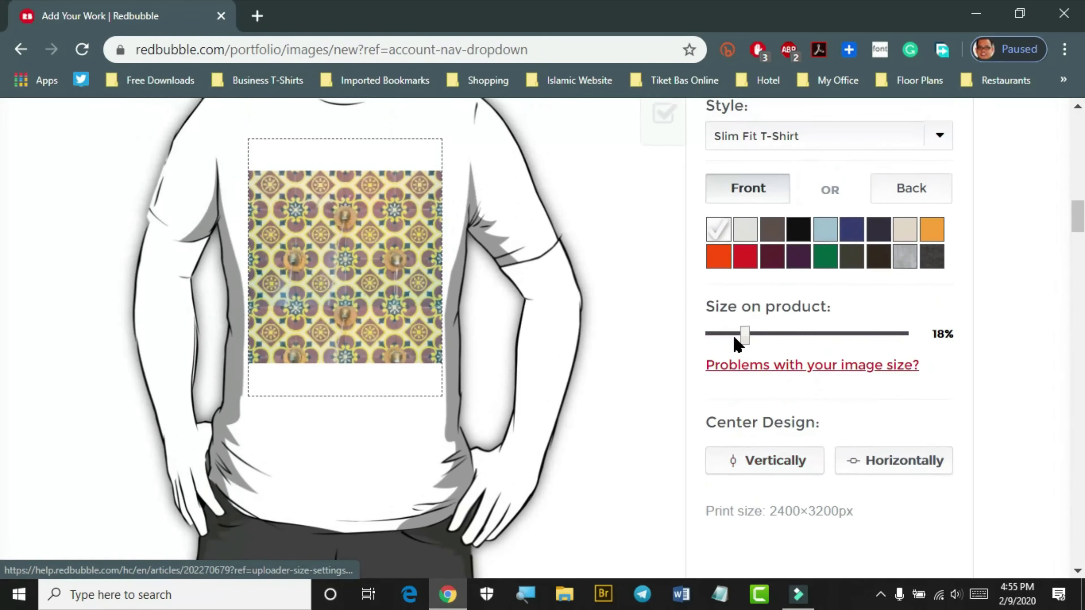
pyautogui.moveTo(741, 336); pyautogui.dragTo(759, 345)
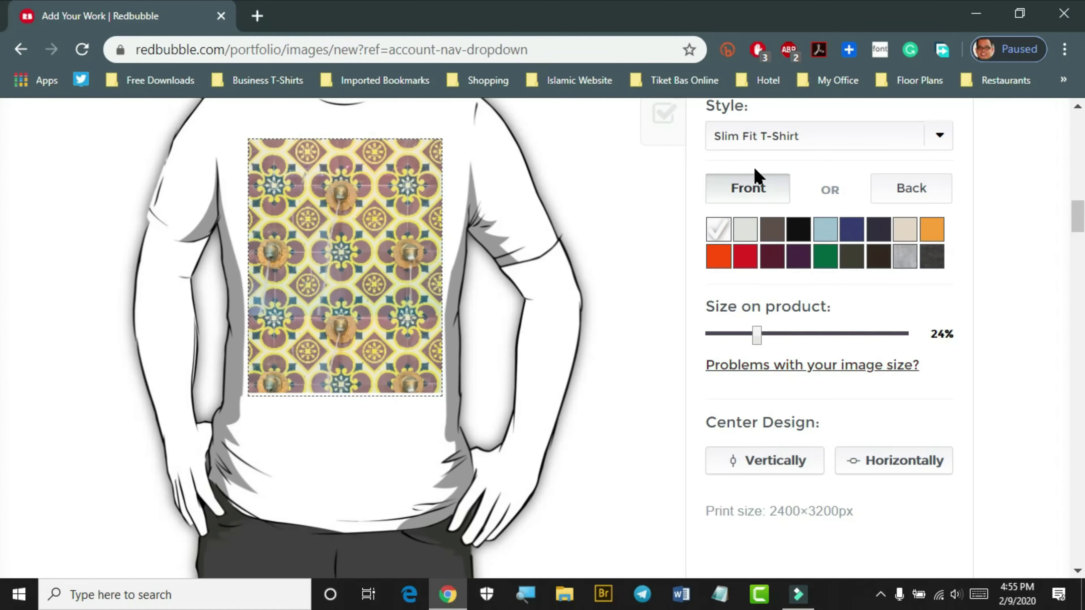
pyautogui.click(784, 470)
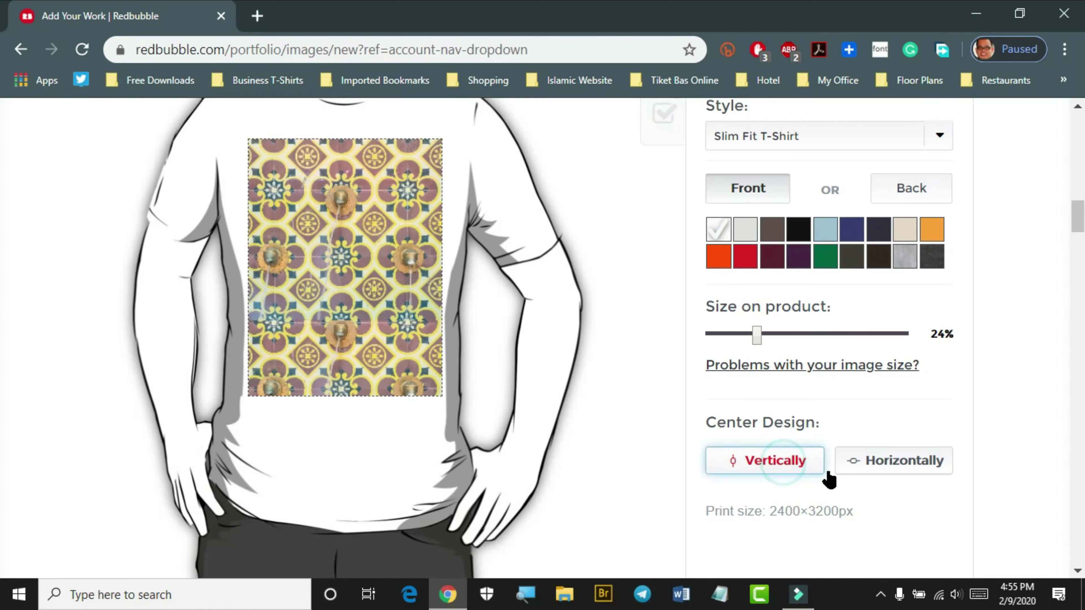
pyautogui.click(907, 470)
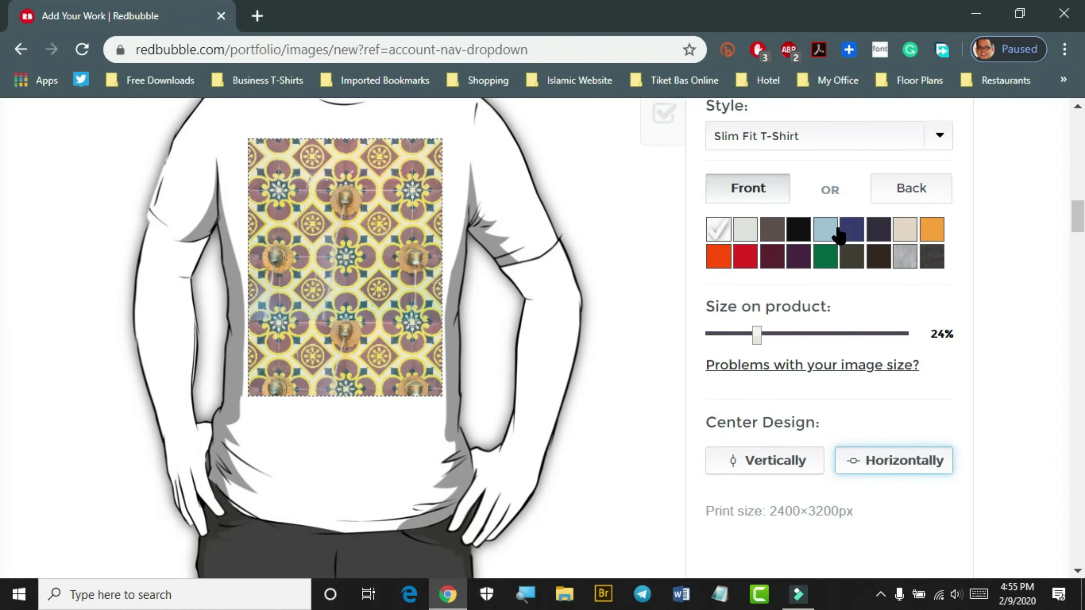
# Try several shirt colors on the Slim Fit T-Shirt, including orange, red, green and light grey, and settle on cream.
pyautogui.click(933, 233)
pyautogui.click(719, 257)
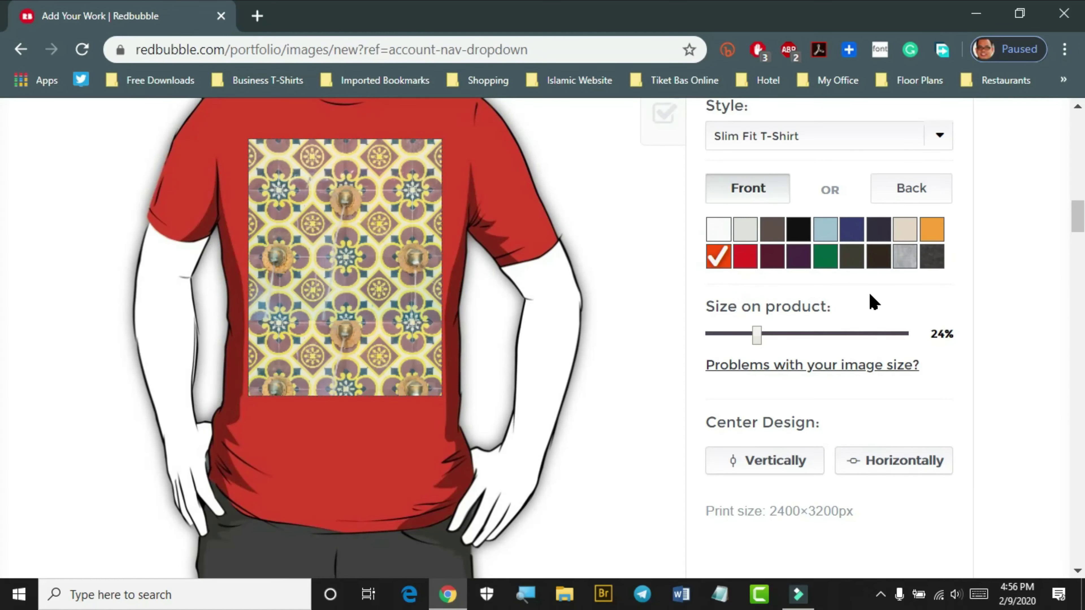
pyautogui.click(824, 259)
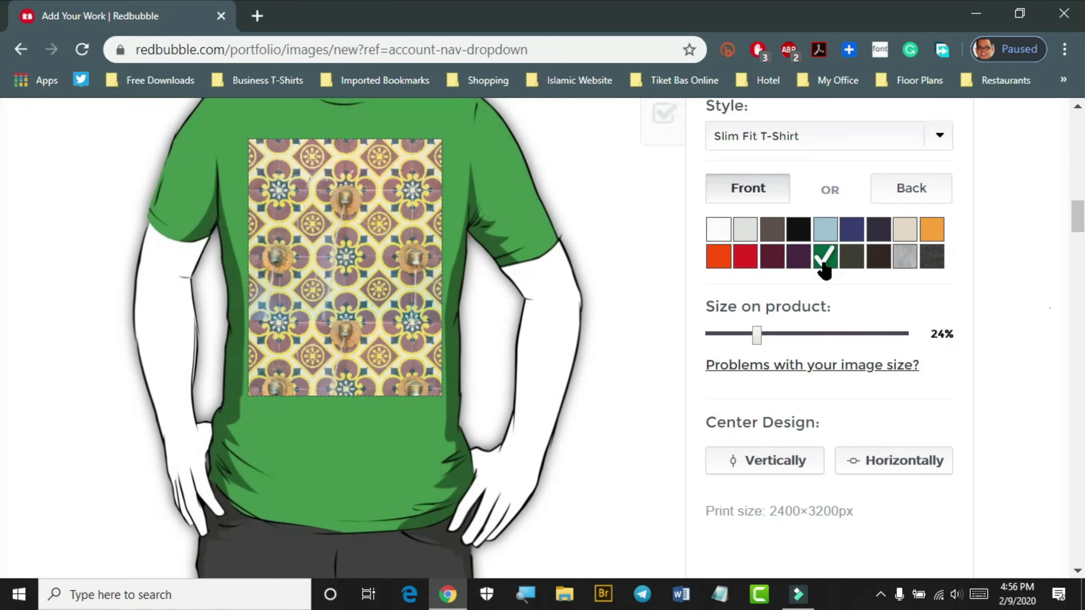
pyautogui.click(771, 230)
pyautogui.click(746, 229)
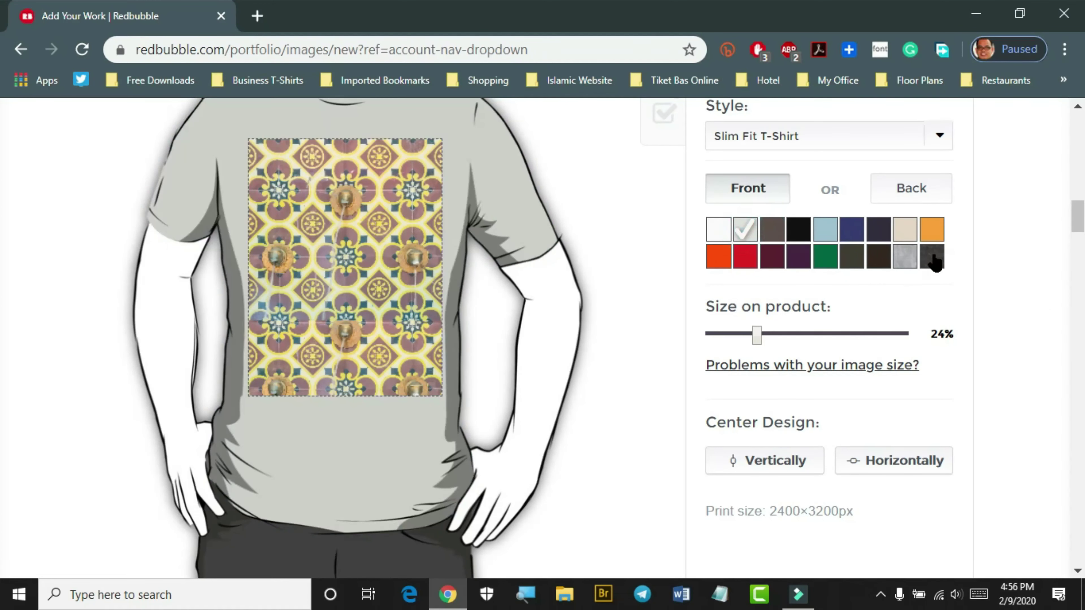
pyautogui.click(909, 238)
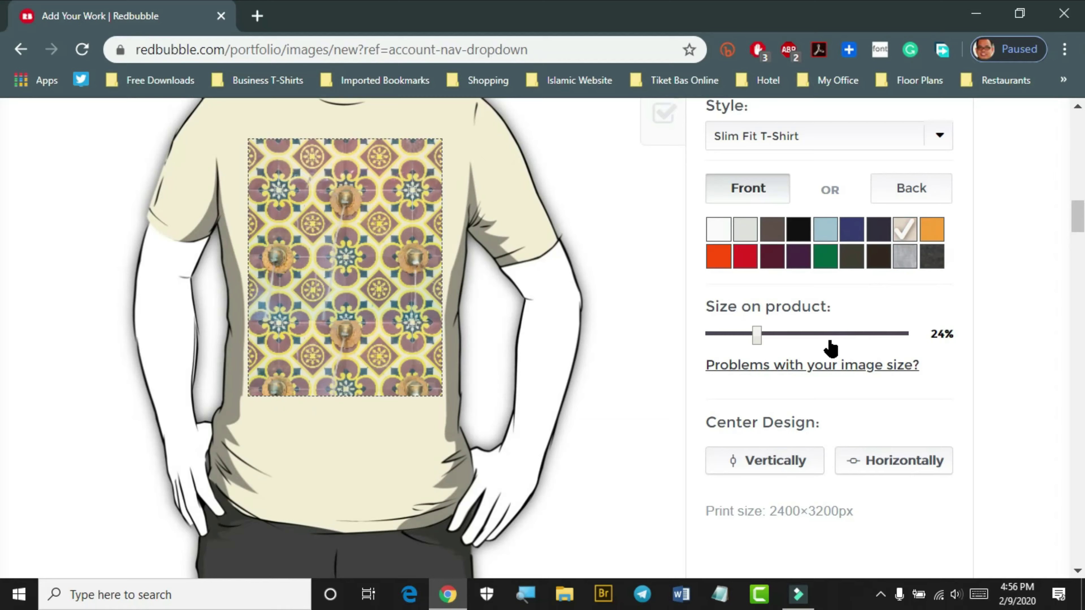
# Make Kids Clothes available for sale in the Standard Print Clothing availability settings.
pyautogui.scroll(5, 828, 353)
pyautogui.scroll(-2, 826, 358)
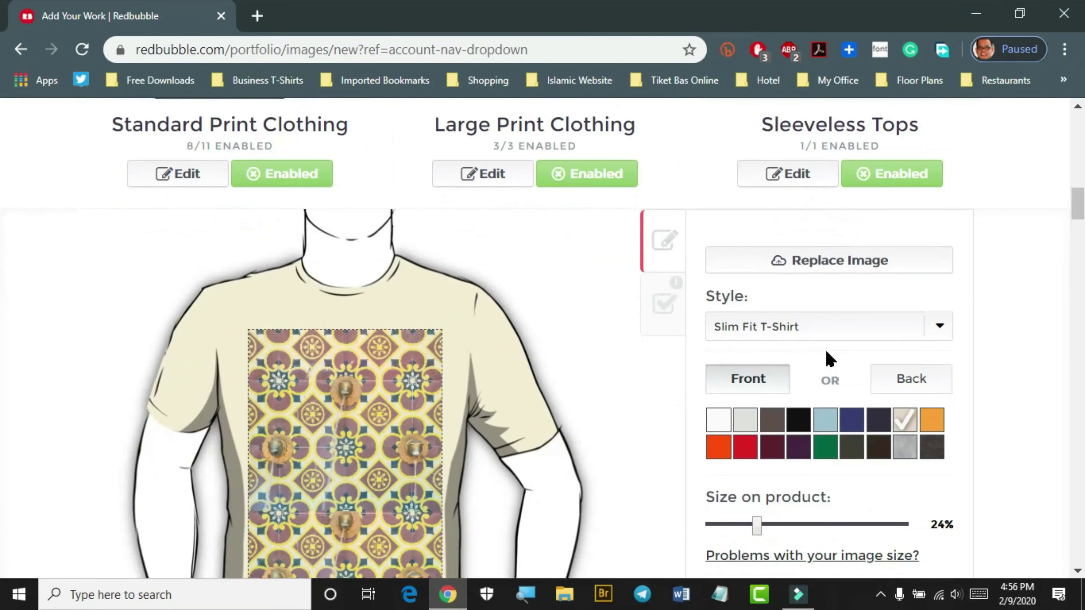
pyautogui.scroll(-2, 829, 359)
pyautogui.click(664, 216)
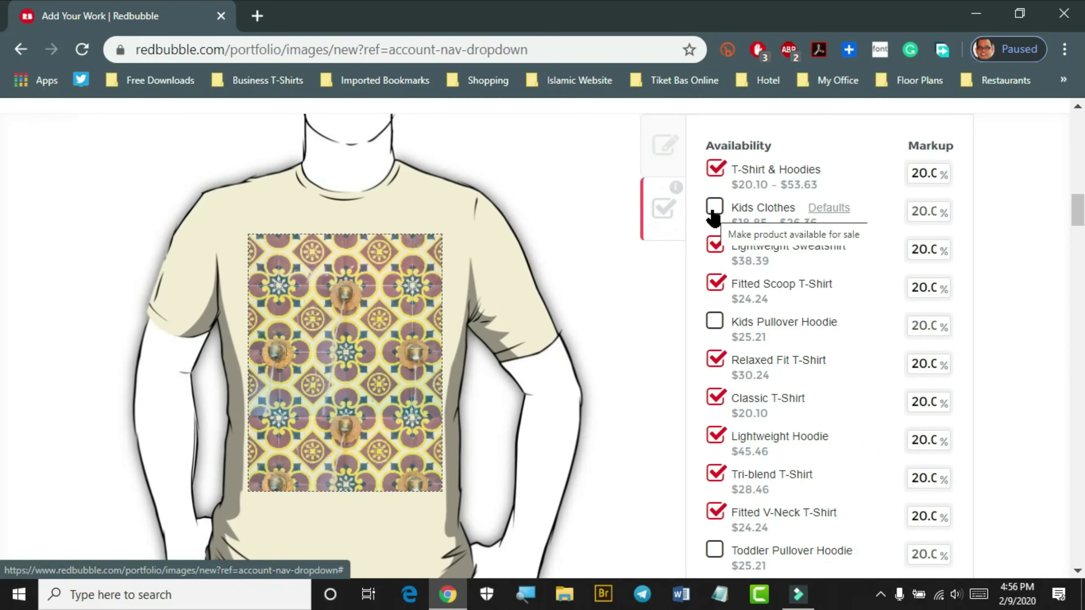
pyautogui.click(713, 208)
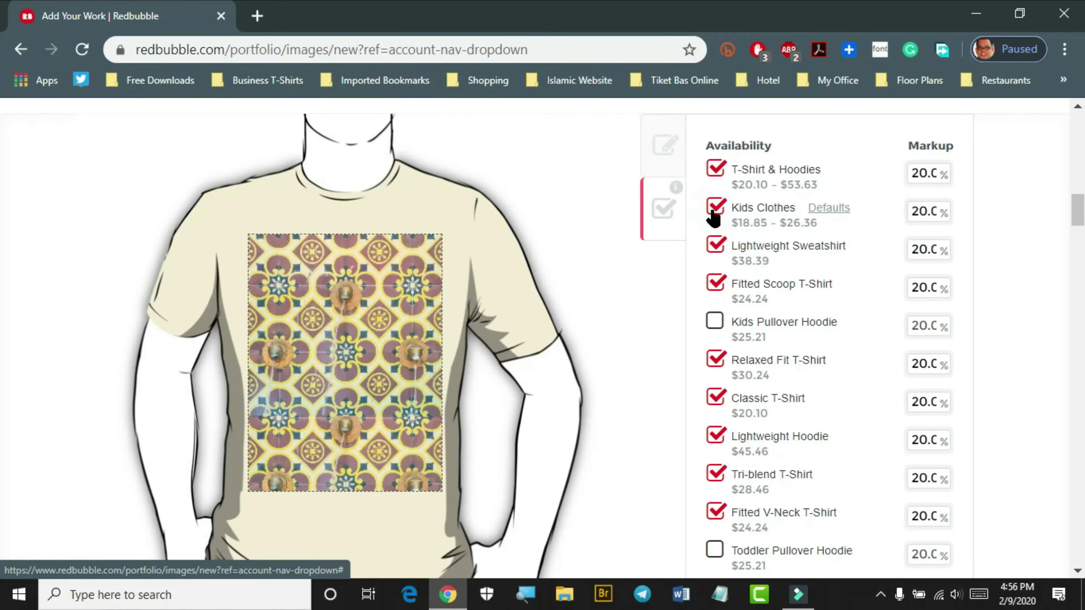
# Set the Kids Clothes defaults to the Kids T-Shirt style in yellow and apply the changes.
pyautogui.click(831, 208)
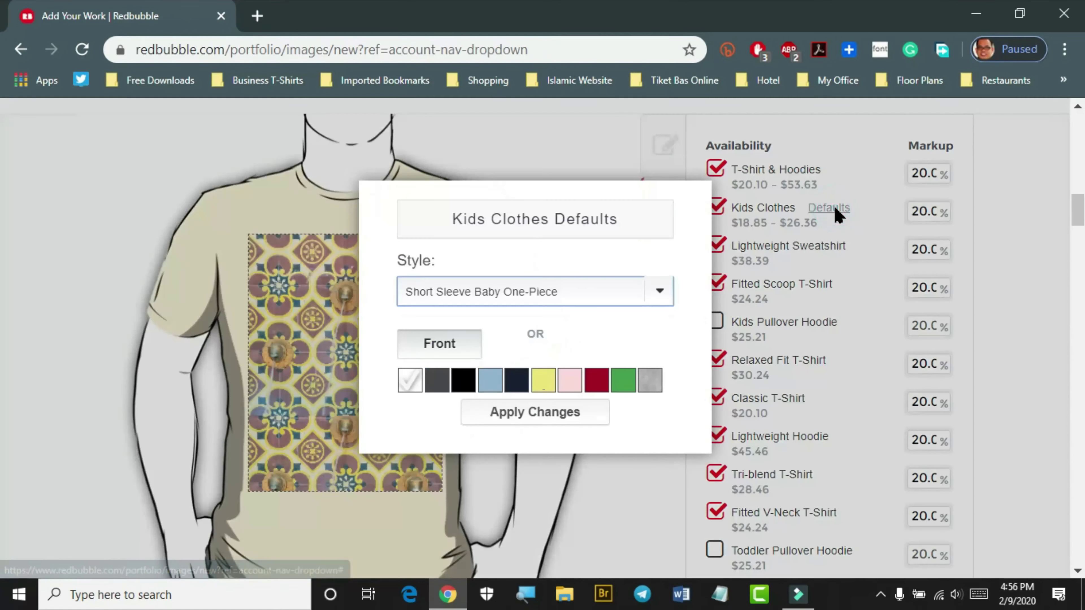
pyautogui.click(644, 305)
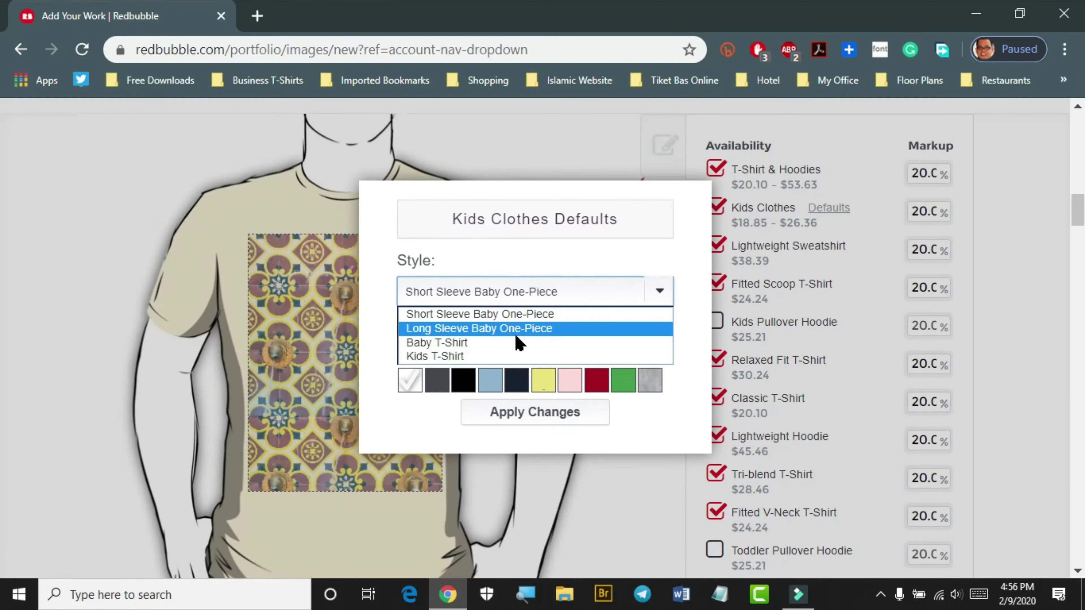
pyautogui.click(459, 357)
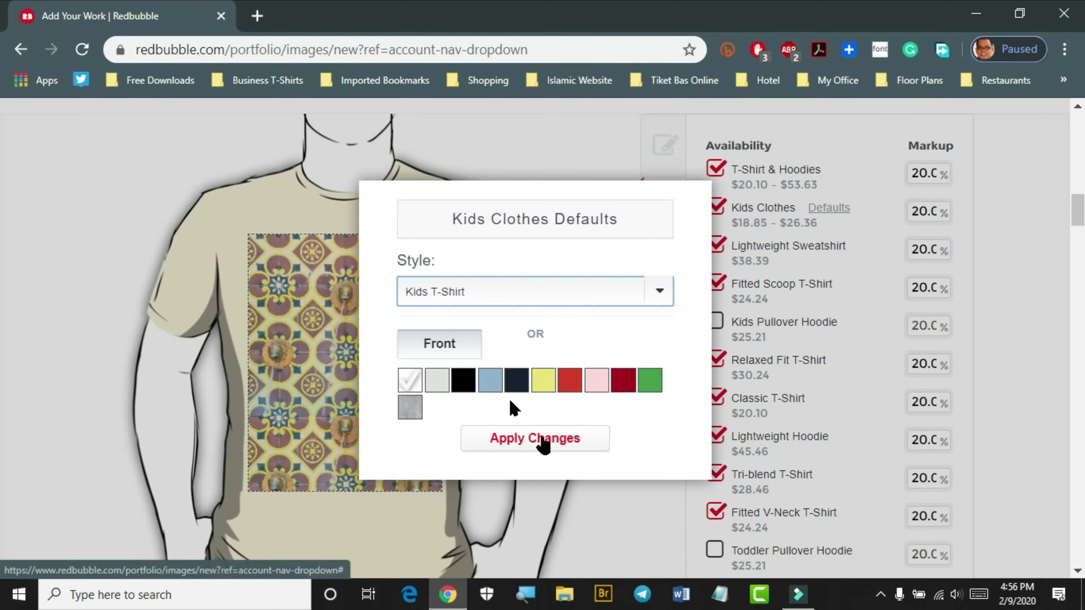
pyautogui.click(661, 294)
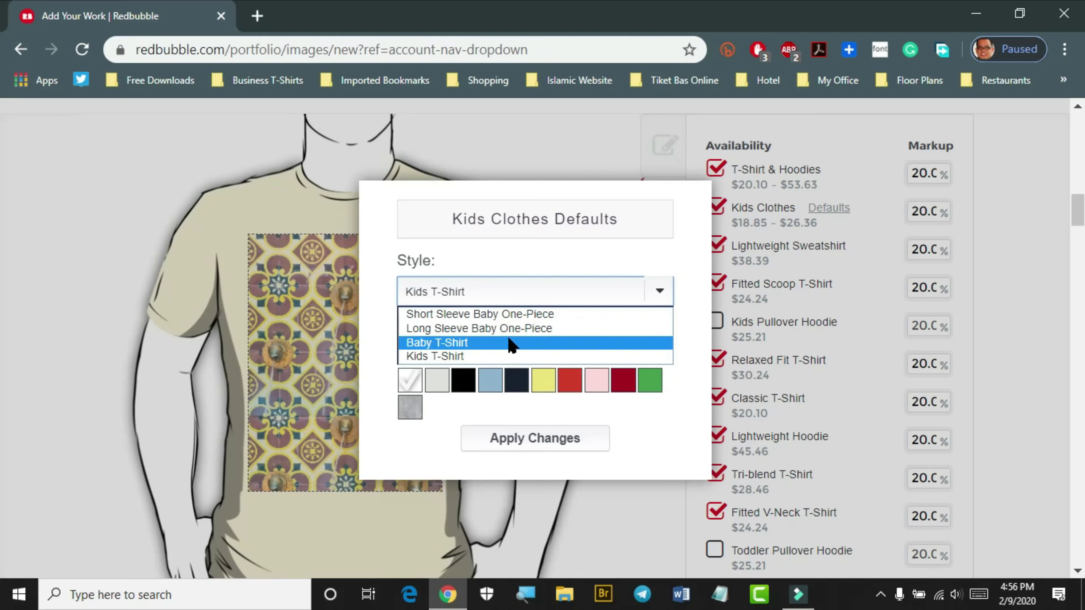
pyautogui.click(458, 357)
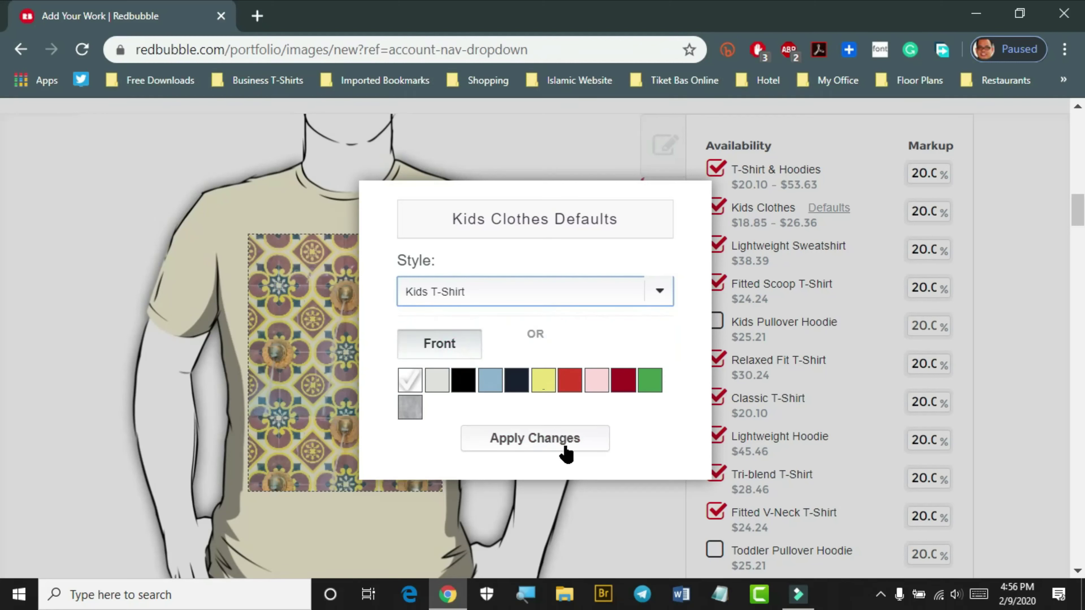
pyautogui.click(543, 380)
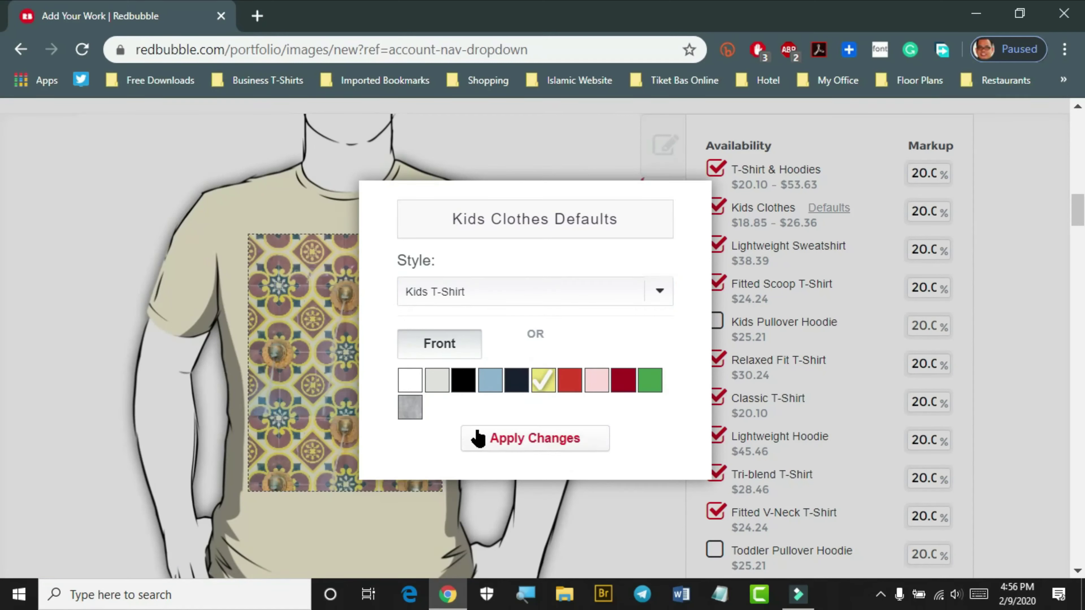
pyautogui.click(569, 447)
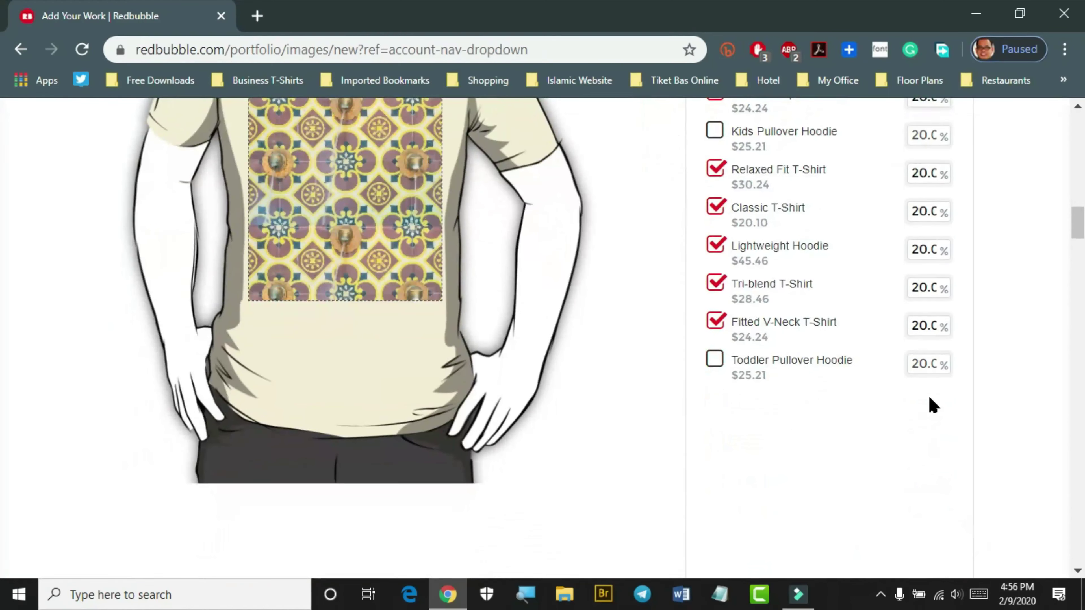
# Make Kids Pullover Hoodie and Toddler Pullover Hoodie available for sale in the Standard Print Clothing availability settings.
pyautogui.scroll(5, 929, 406)
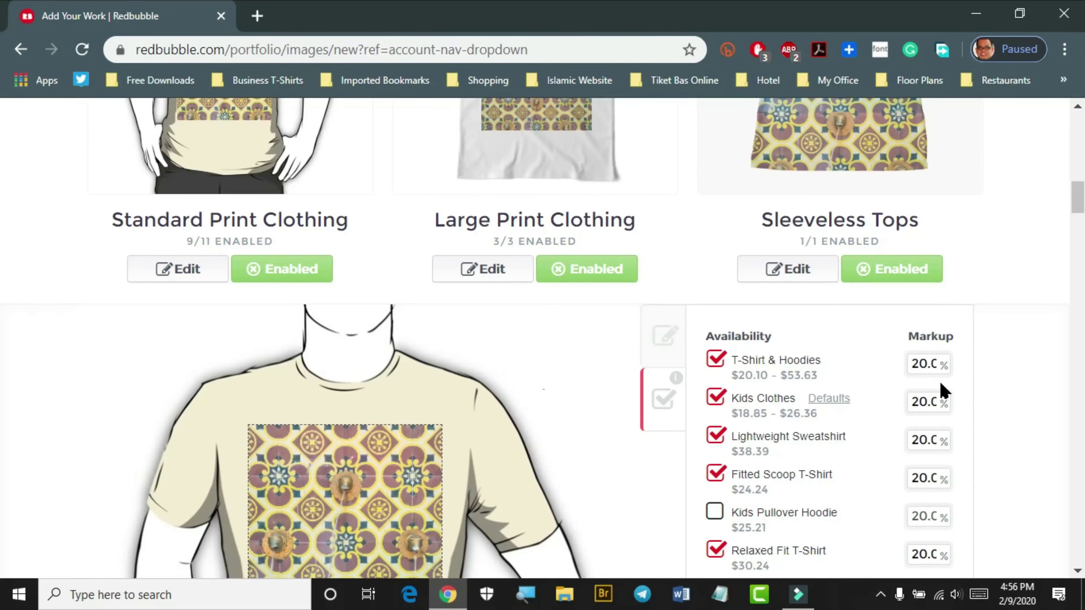
pyautogui.scroll(-2, 971, 371)
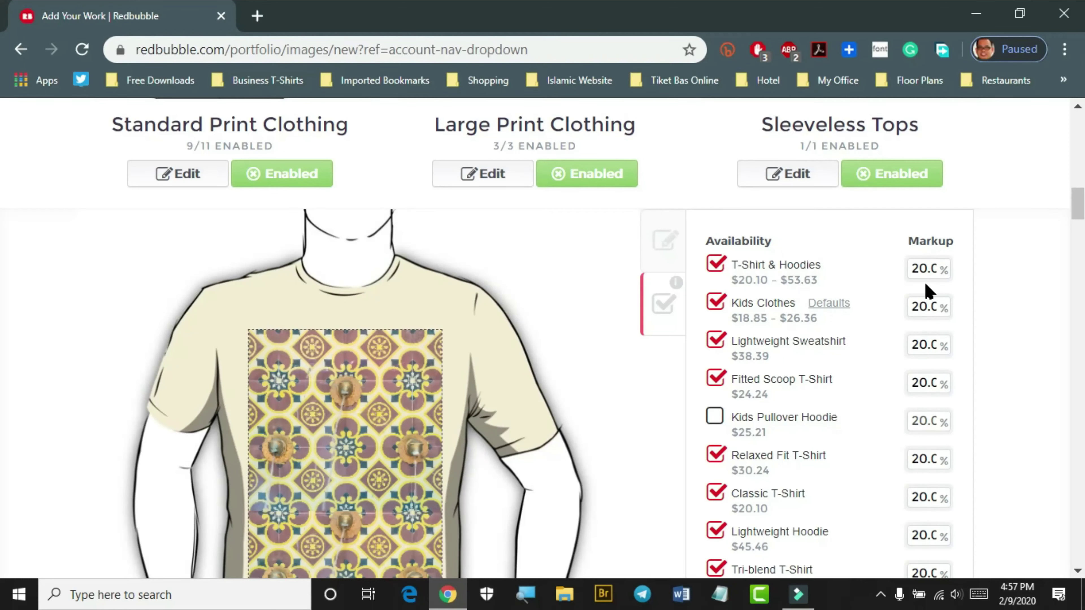
pyautogui.scroll(-4, 941, 332)
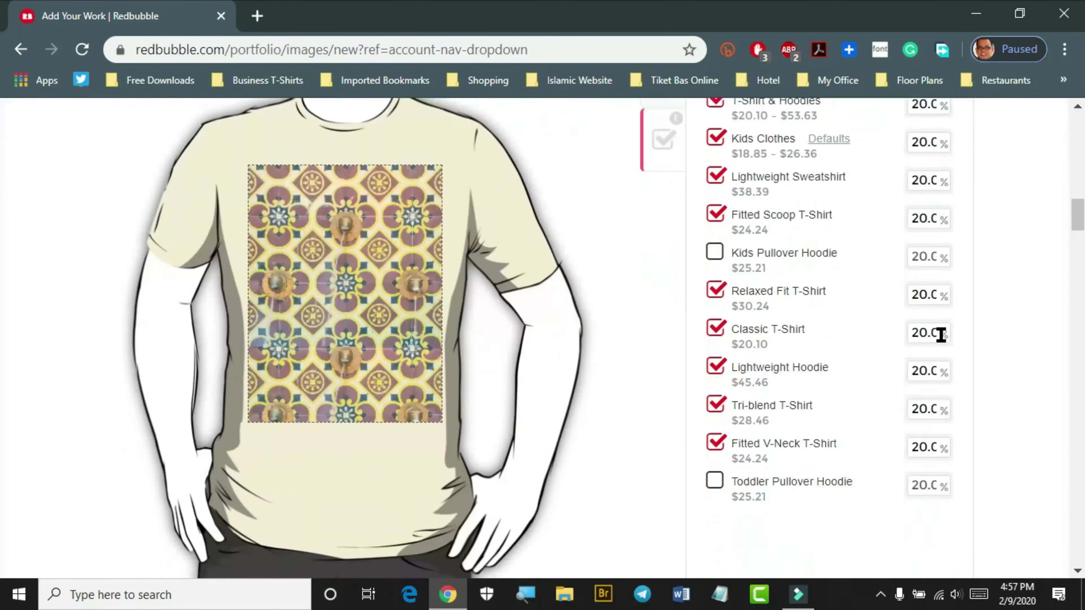
pyautogui.scroll(2, 862, 290)
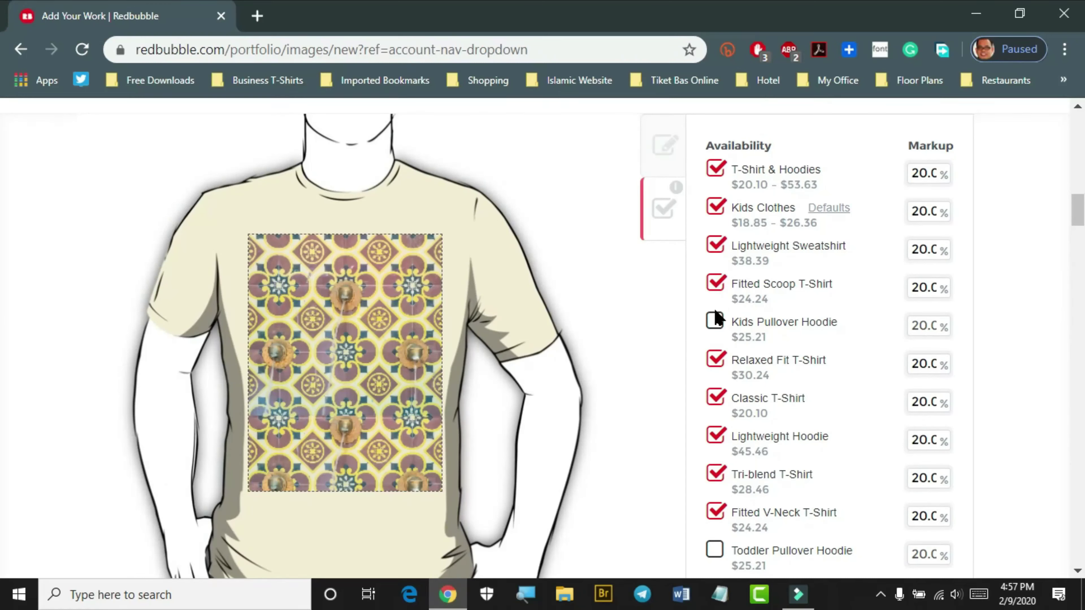
pyautogui.click(715, 322)
pyautogui.scroll(-4, 822, 325)
pyautogui.click(714, 363)
pyautogui.scroll(6, 838, 388)
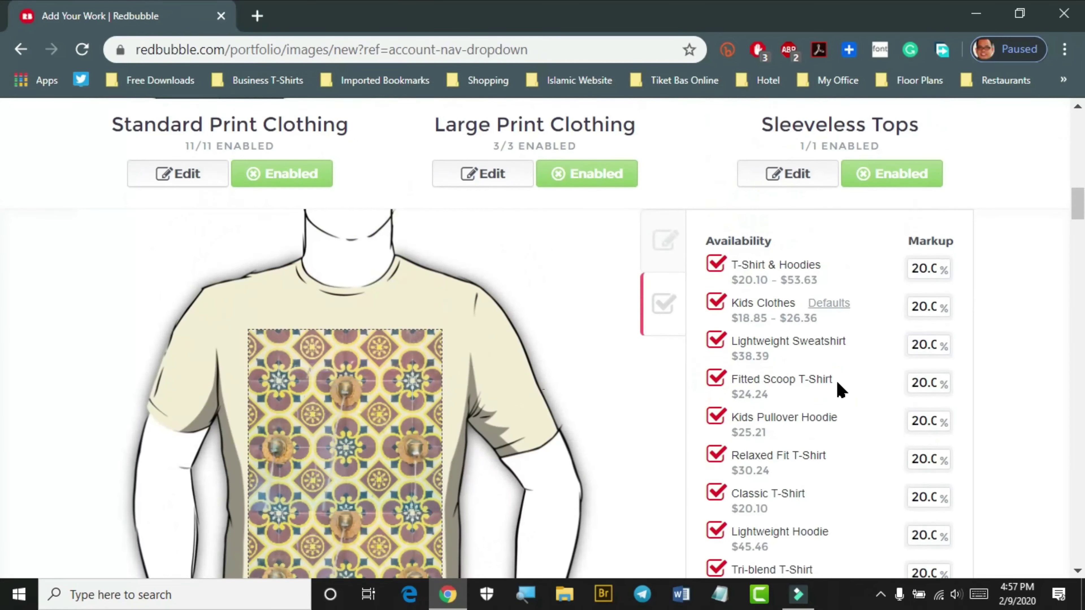
# Open the Large Print Clothing product for editing.
pyautogui.scroll(-5, 838, 388)
pyautogui.scroll(10, 838, 387)
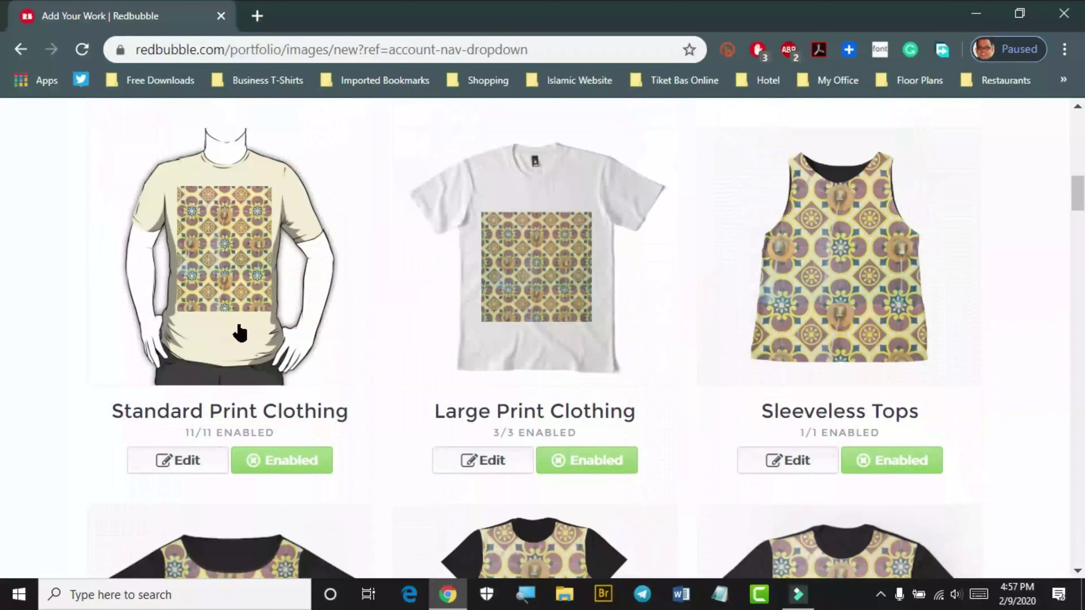
pyautogui.click(474, 460)
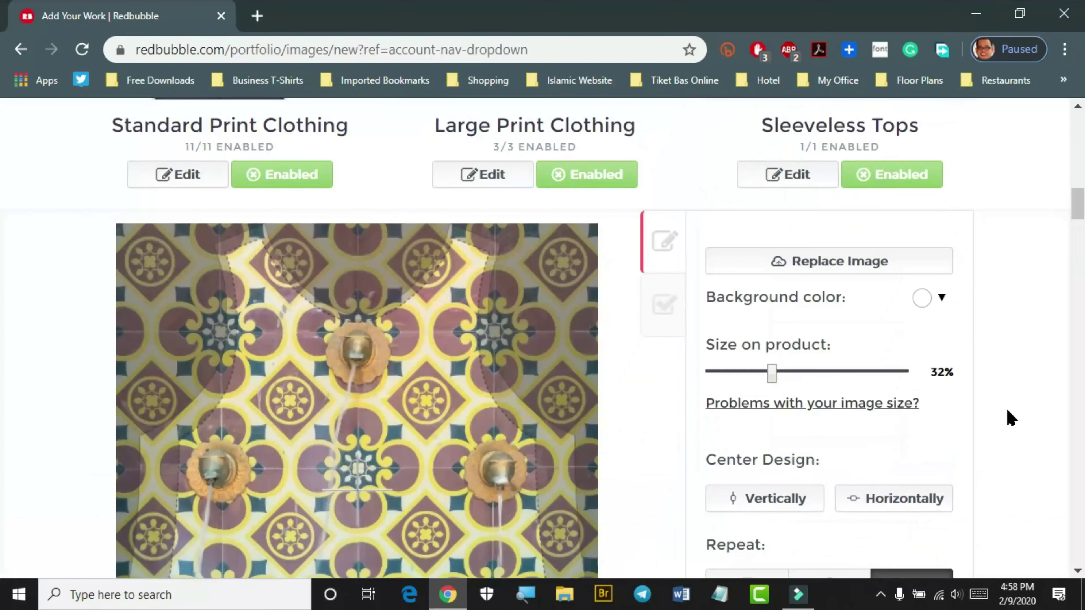
# Enable the Stickers product for this artwork.
pyautogui.scroll(4, 1008, 416)
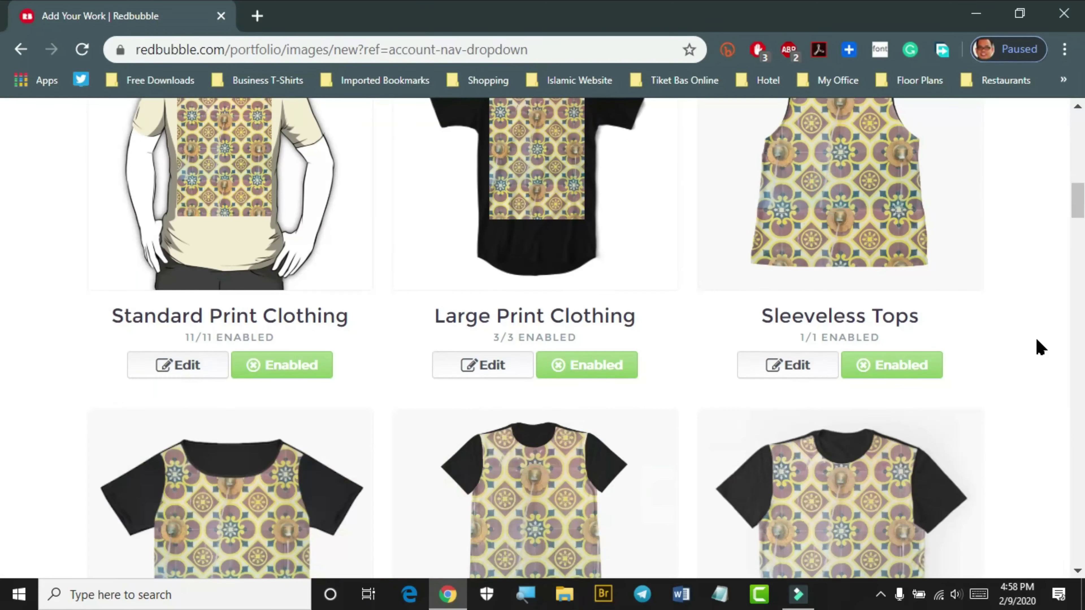
pyautogui.scroll(4, 1035, 337)
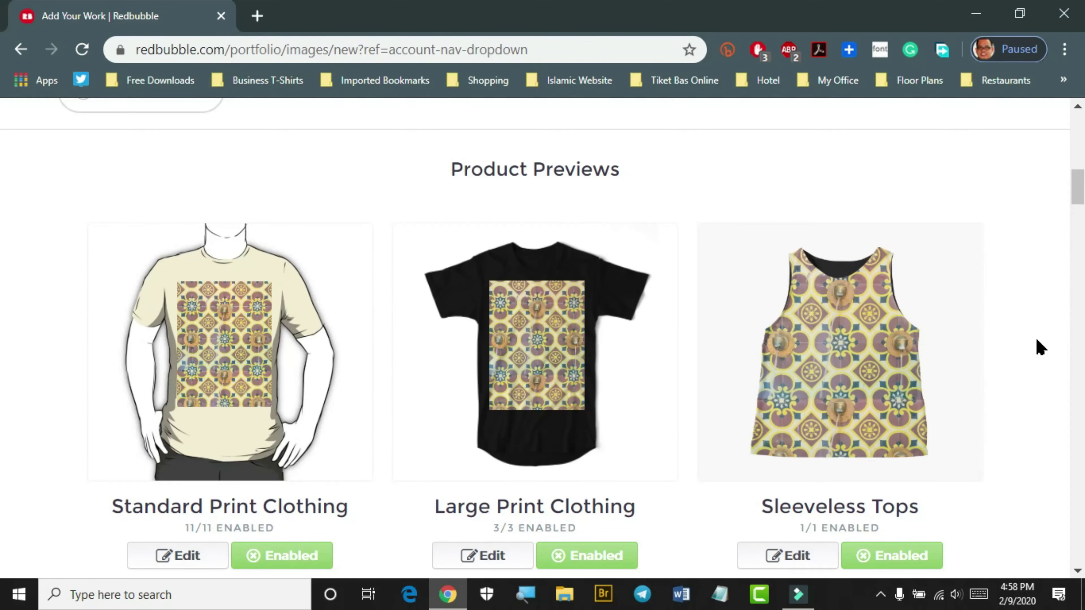
pyautogui.scroll(-4, 1036, 340)
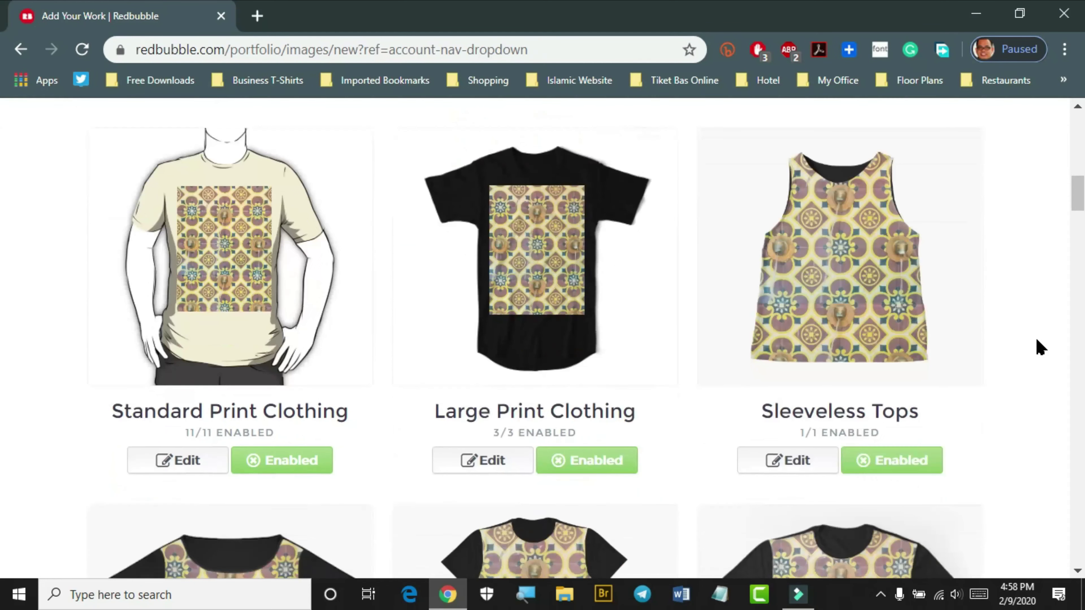
pyautogui.scroll(-5, 1036, 338)
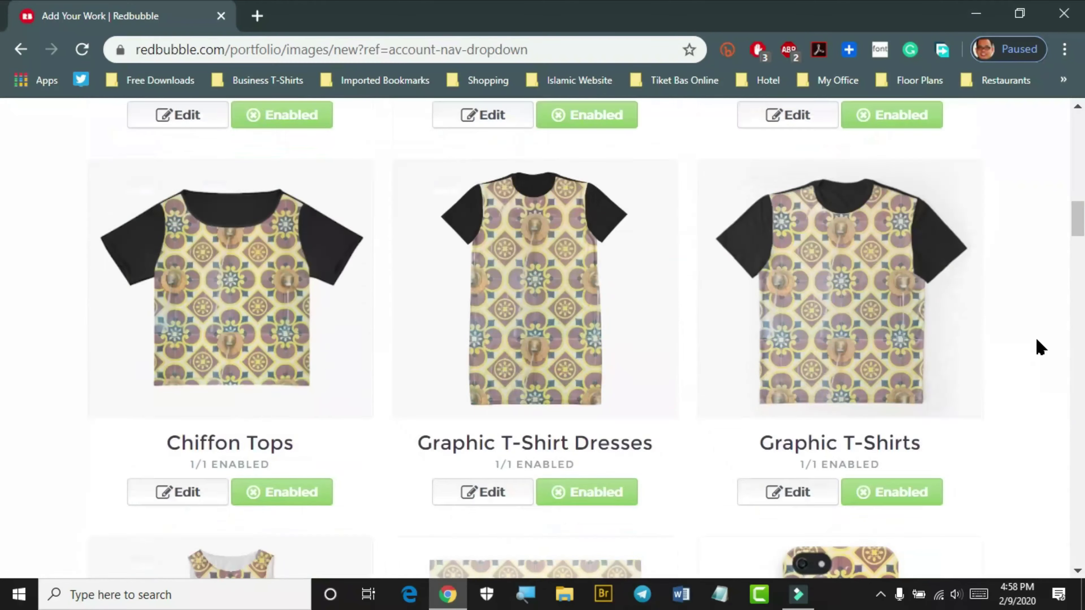
pyautogui.scroll(-7, 929, 388)
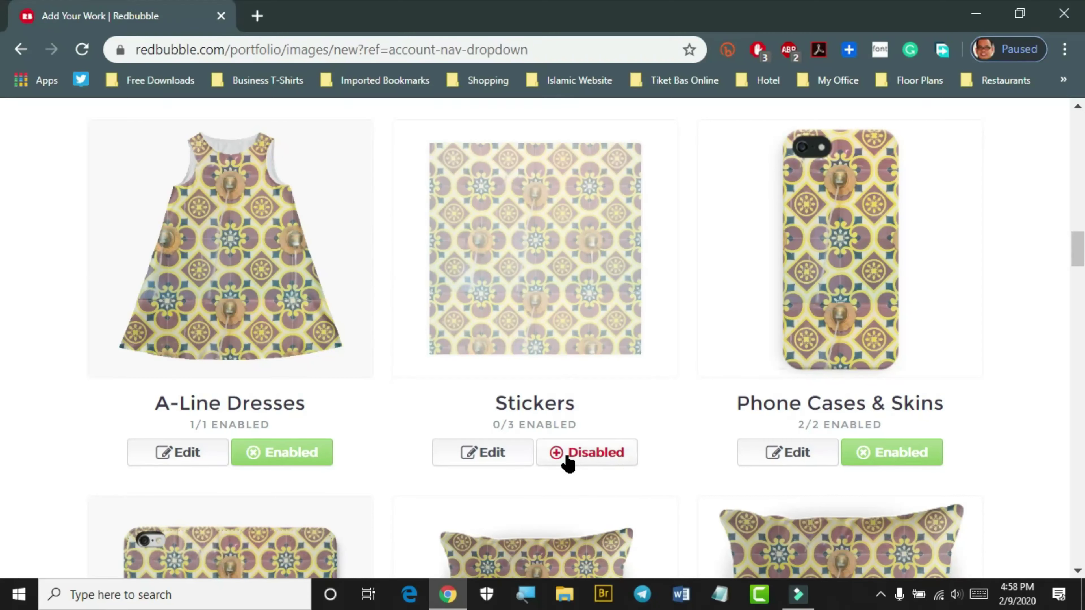
pyautogui.click(593, 464)
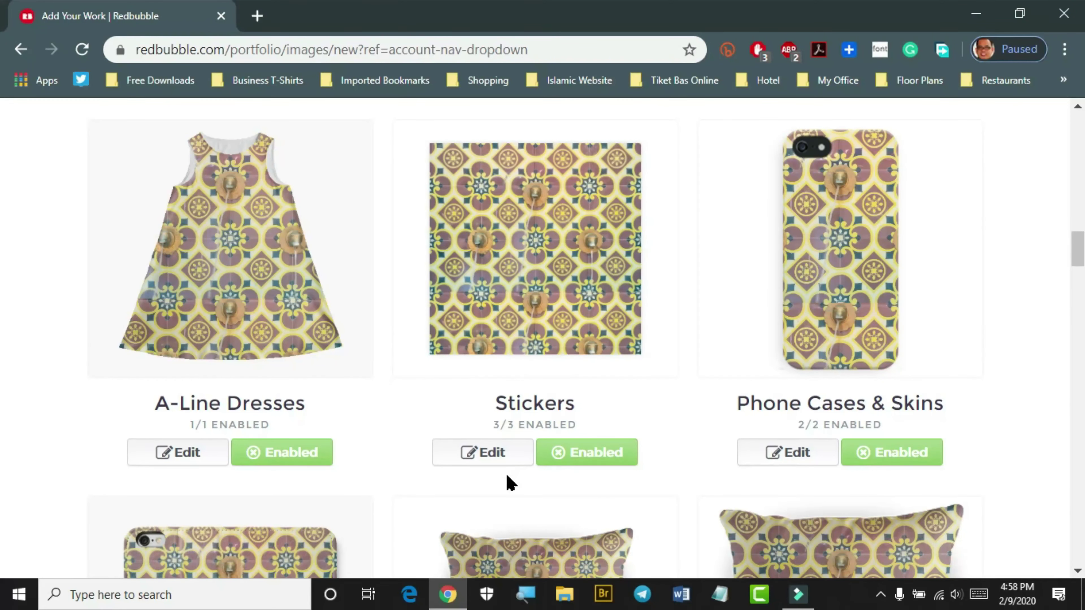
# Enable the Leggings product for this artwork.
pyautogui.scroll(-4, 2, 423)
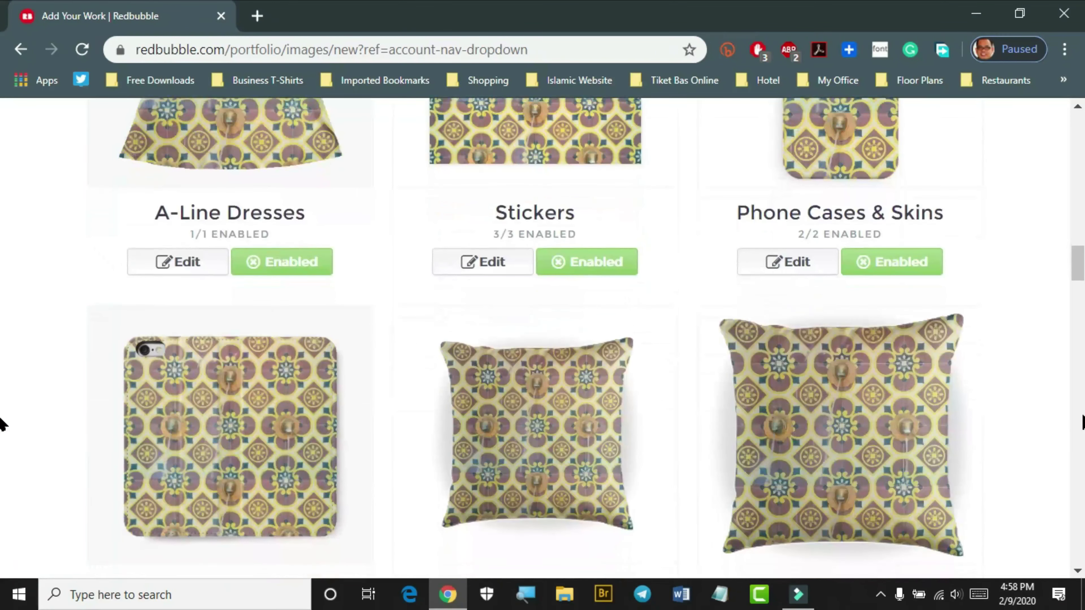
pyautogui.scroll(-7, 2, 423)
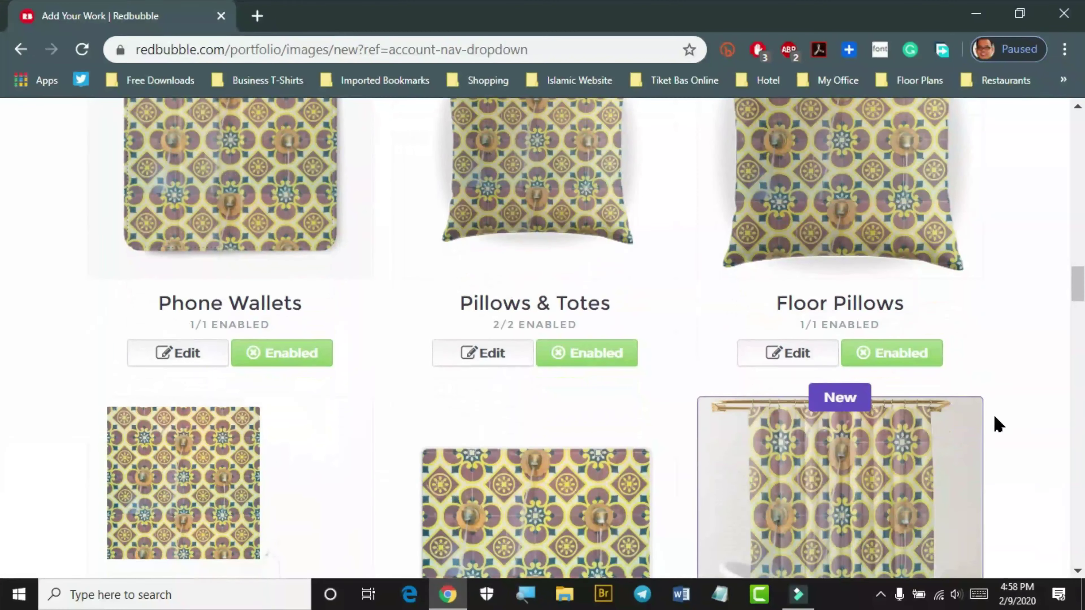
pyautogui.scroll(-13, 996, 424)
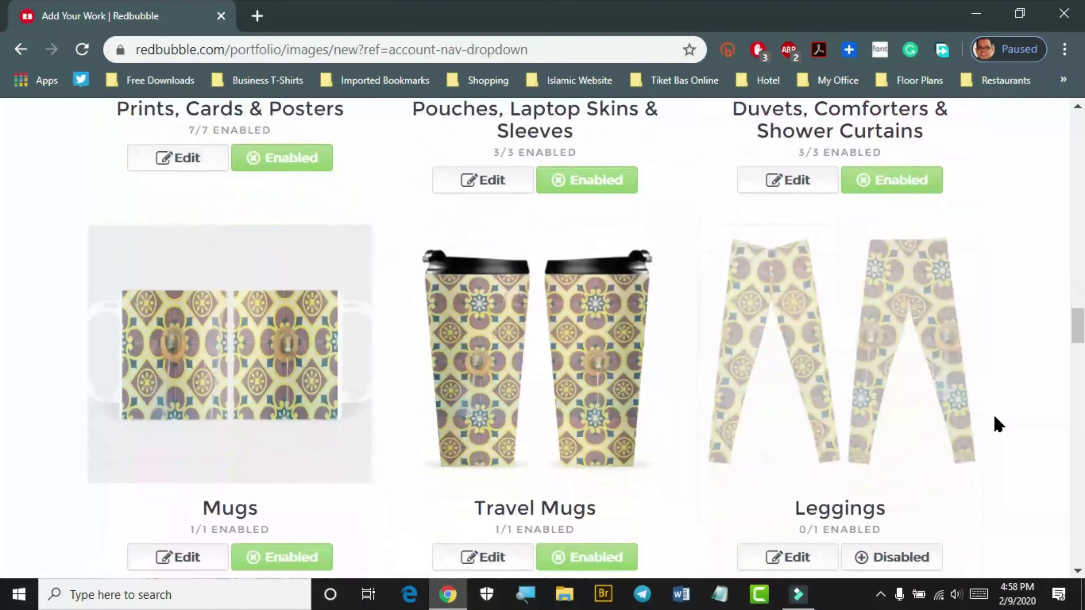
pyautogui.scroll(-2, 996, 425)
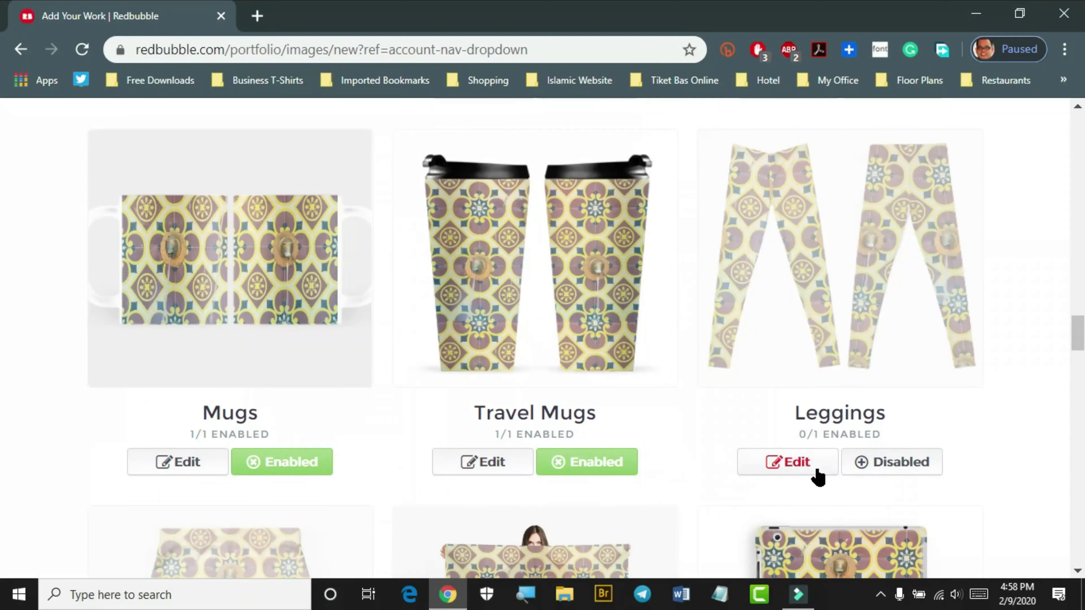
pyautogui.scroll(-2, 956, 472)
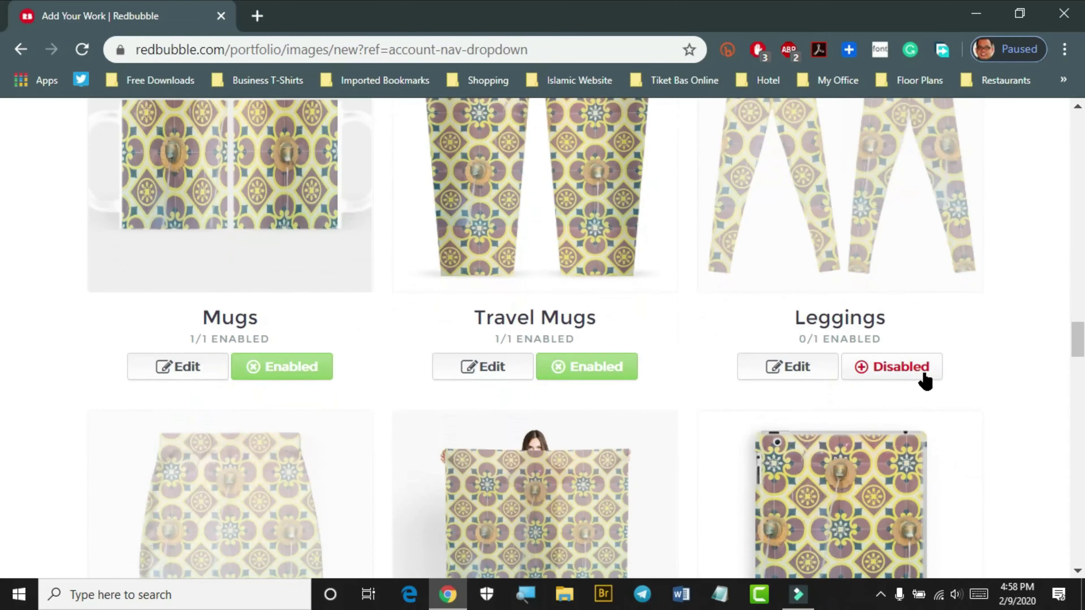
pyautogui.click(920, 371)
pyautogui.scroll(6, 1020, 442)
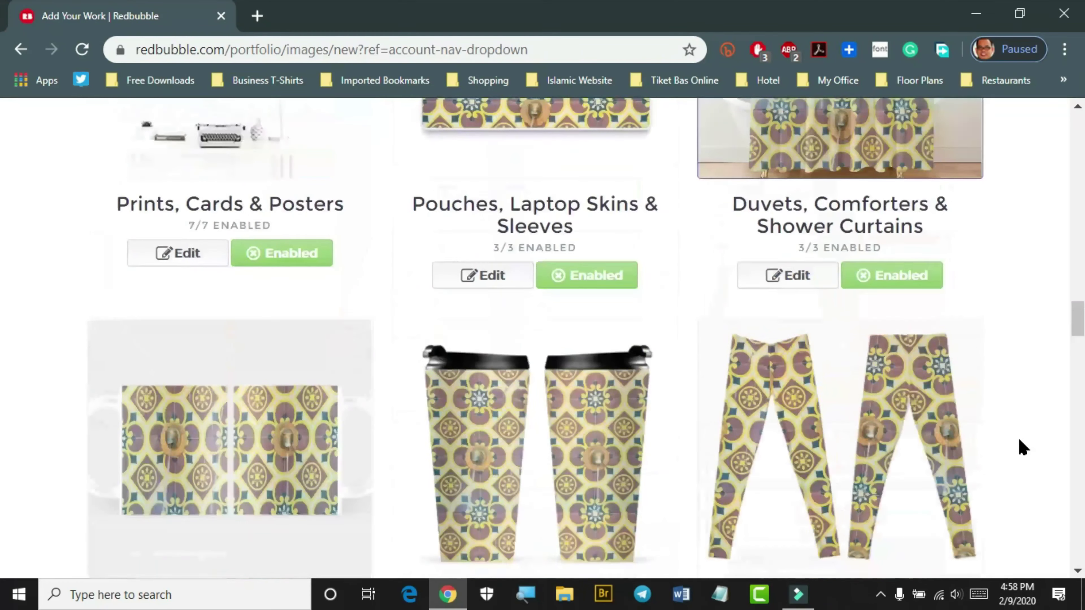
pyautogui.scroll(-10, 1019, 447)
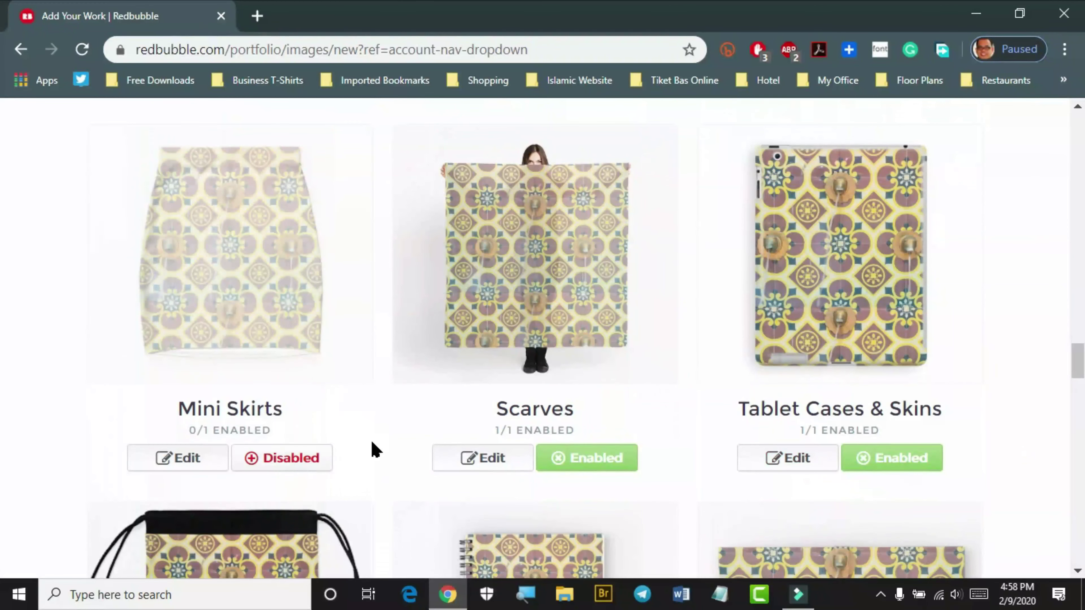
pyautogui.click(273, 458)
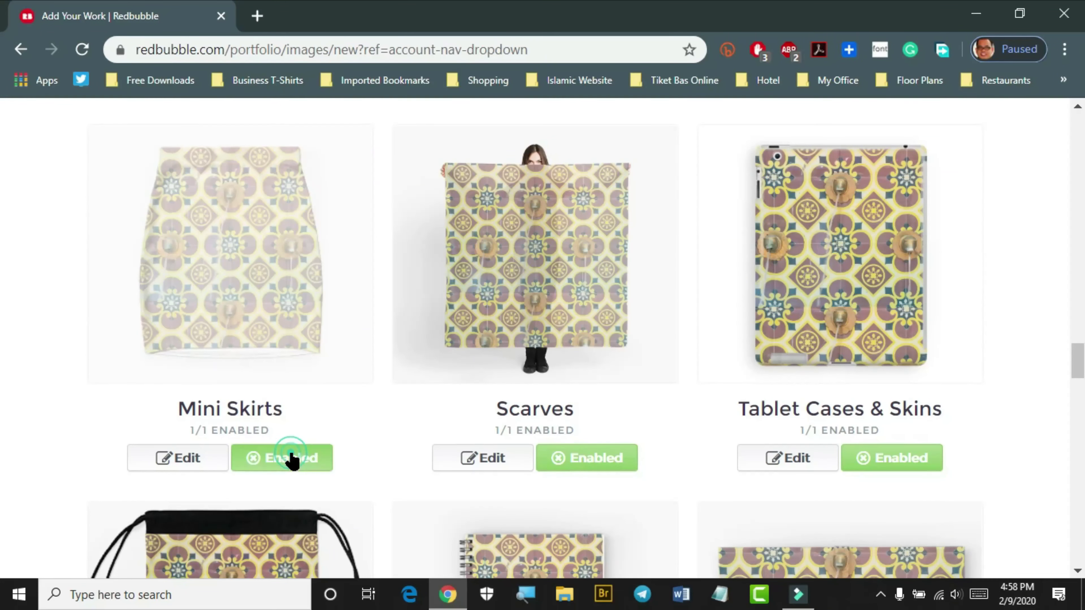
pyautogui.click(280, 466)
# Enable the Bath Mats product and check the remaining products down to the Media options.
pyautogui.scroll(-5, 607, 440)
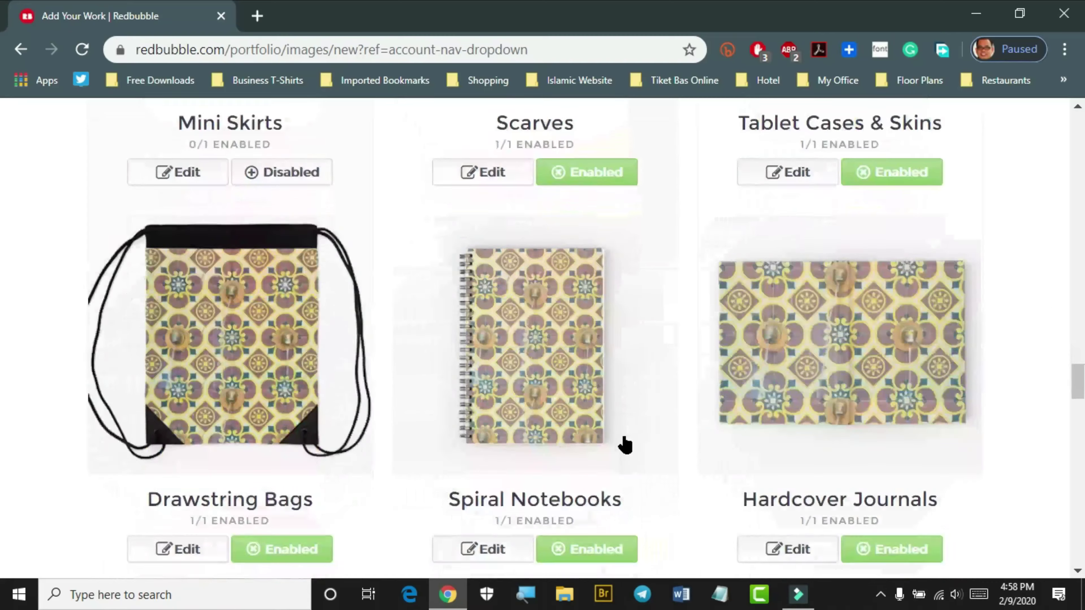
pyautogui.scroll(-5, 624, 445)
pyautogui.scroll(-5, 686, 451)
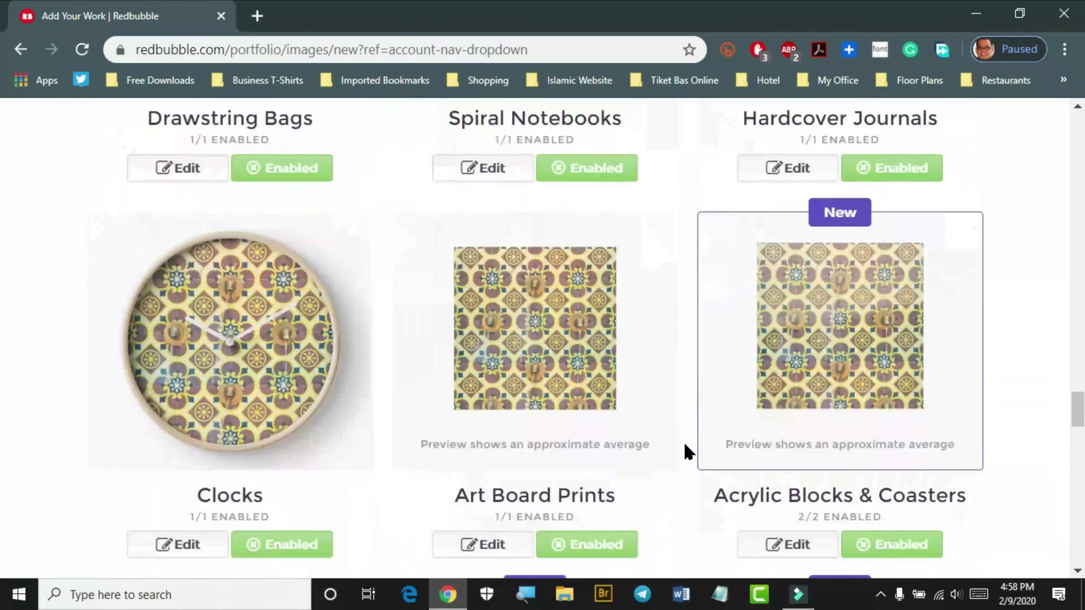
pyautogui.scroll(-5, 686, 451)
pyautogui.scroll(-5, 685, 451)
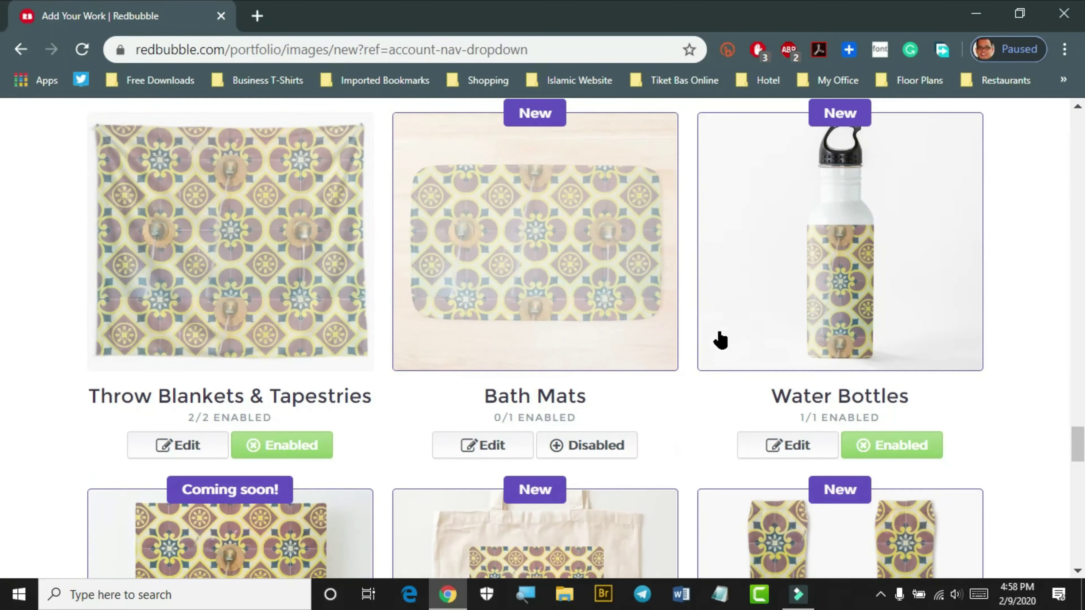
pyautogui.click(606, 448)
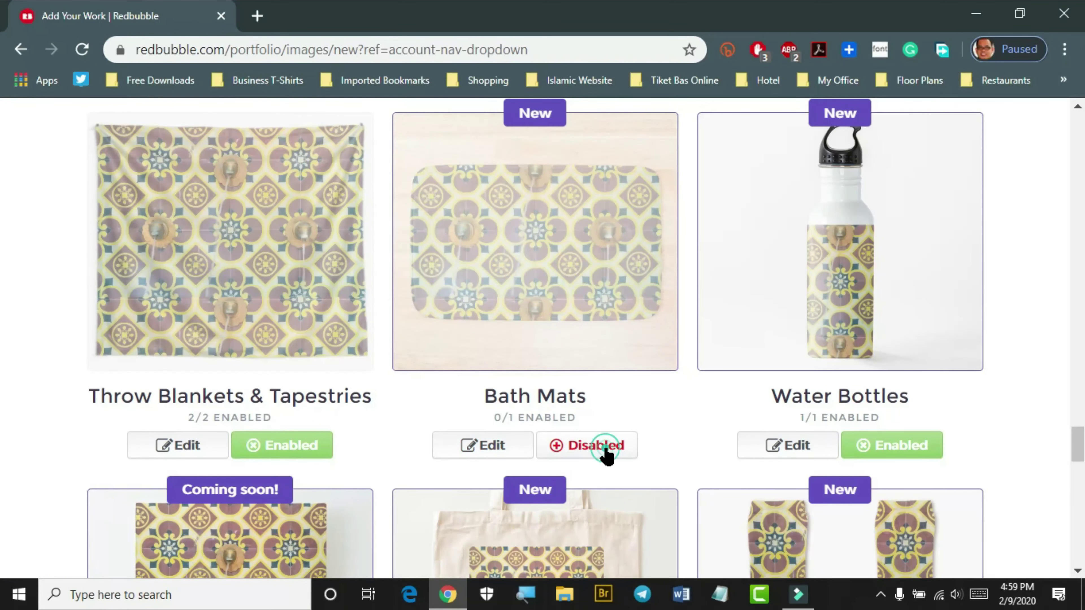
pyautogui.scroll(-5, 702, 450)
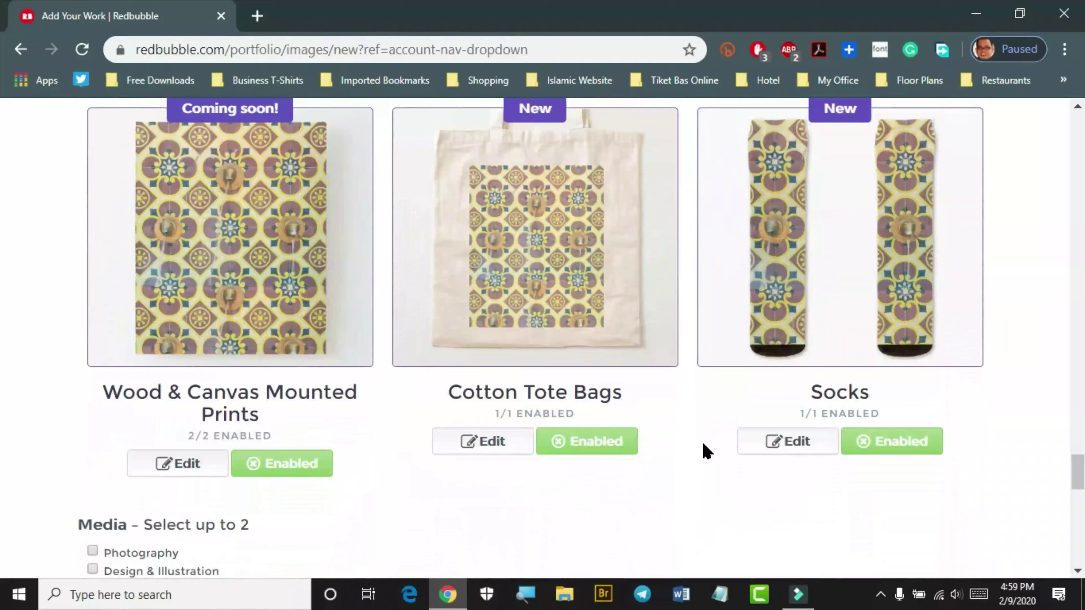
pyautogui.scroll(-2, 707, 451)
pyautogui.scroll(5, 707, 451)
pyautogui.scroll(-7, 707, 451)
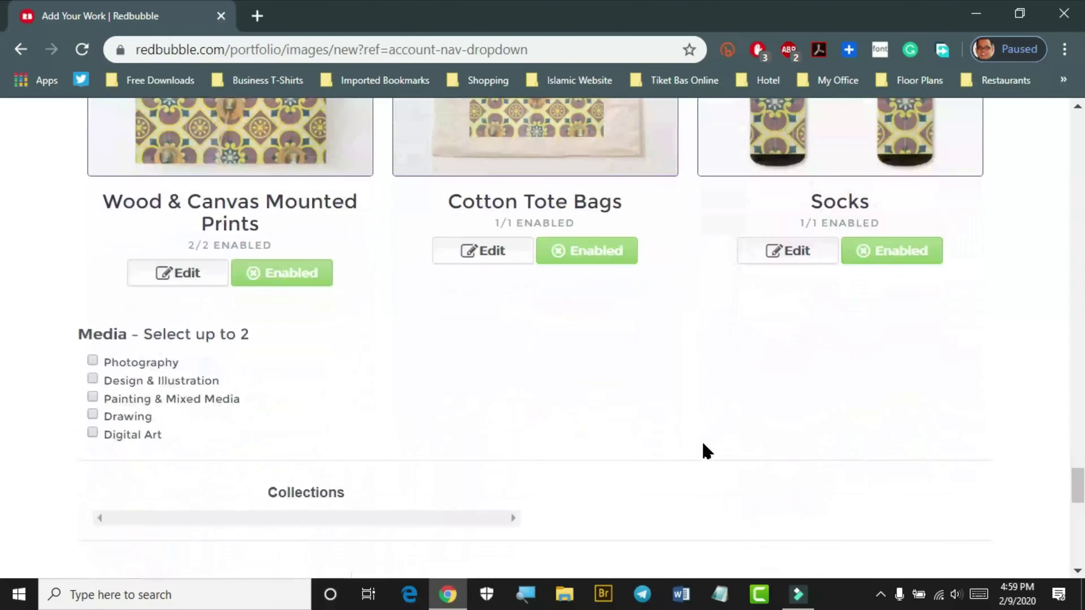
pyautogui.scroll(5, 605, 373)
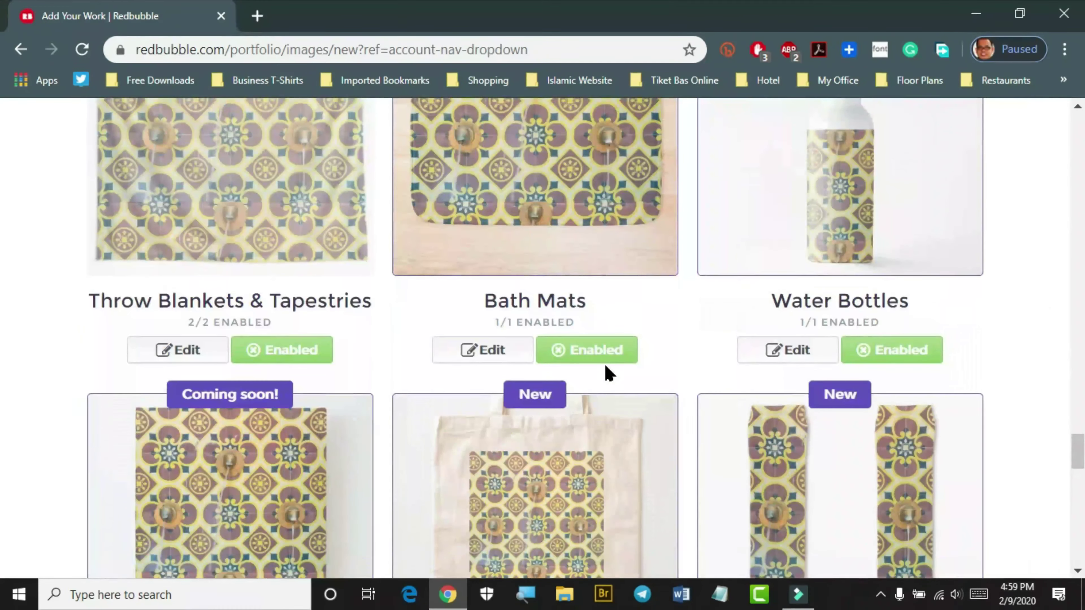
# Select Photography and Digital Art as the two media types for the artwork.
pyautogui.scroll(-6, 604, 364)
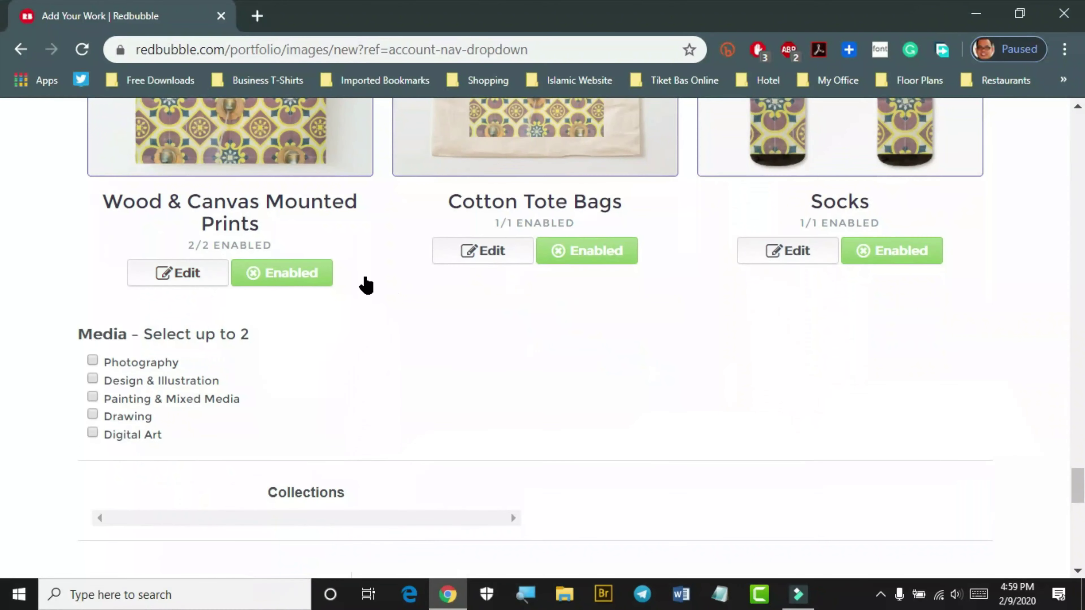
pyautogui.scroll(-2, 585, 329)
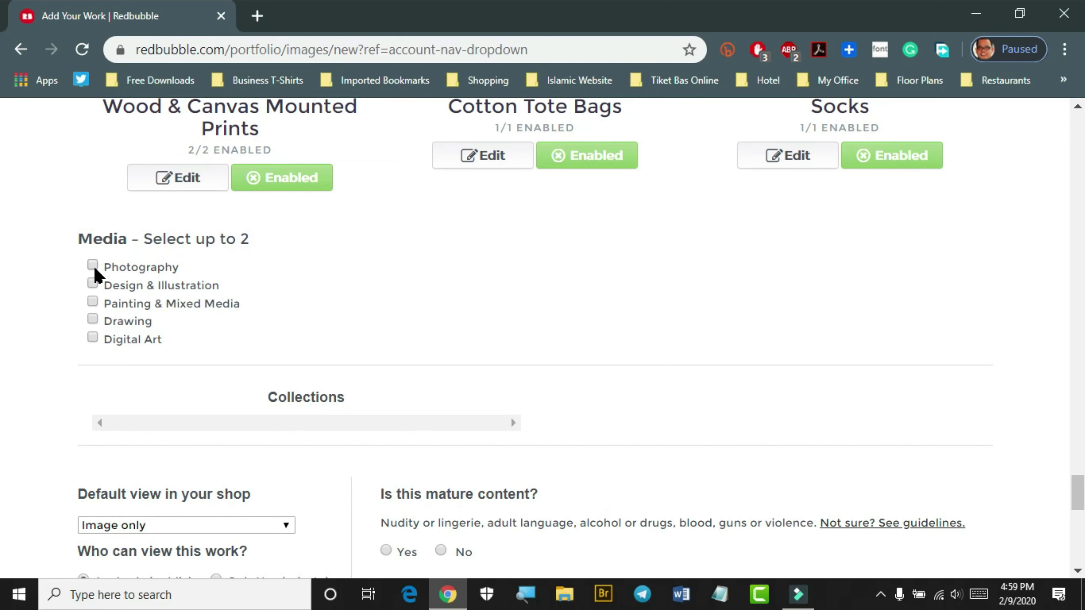
pyautogui.click(93, 266)
pyautogui.click(92, 338)
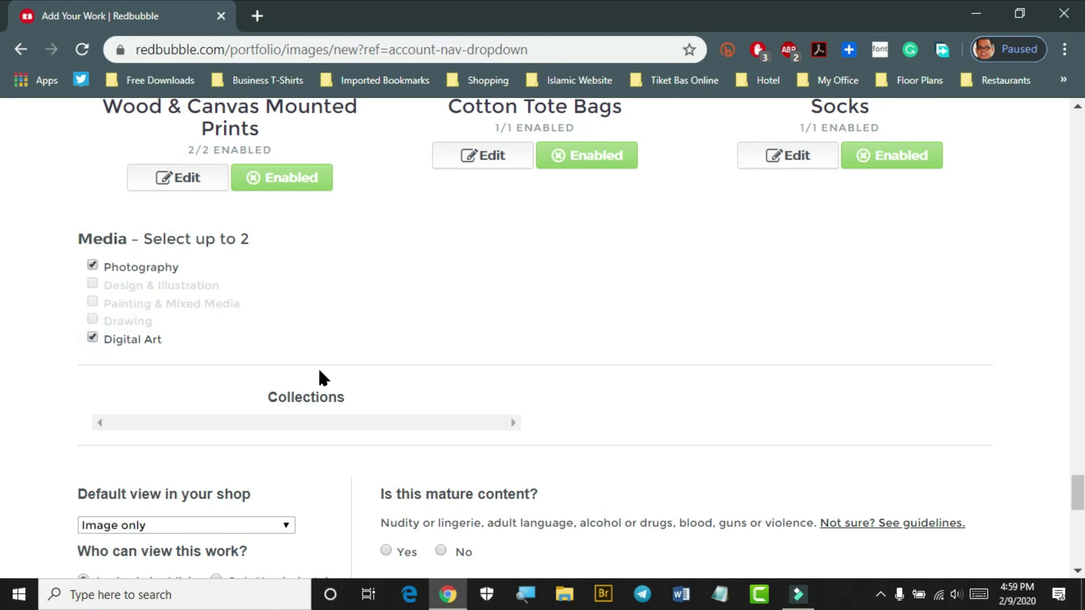
# Set the artwork's default view in the shop to iPhone Cases & Covers.
pyautogui.scroll(-6, 342, 373)
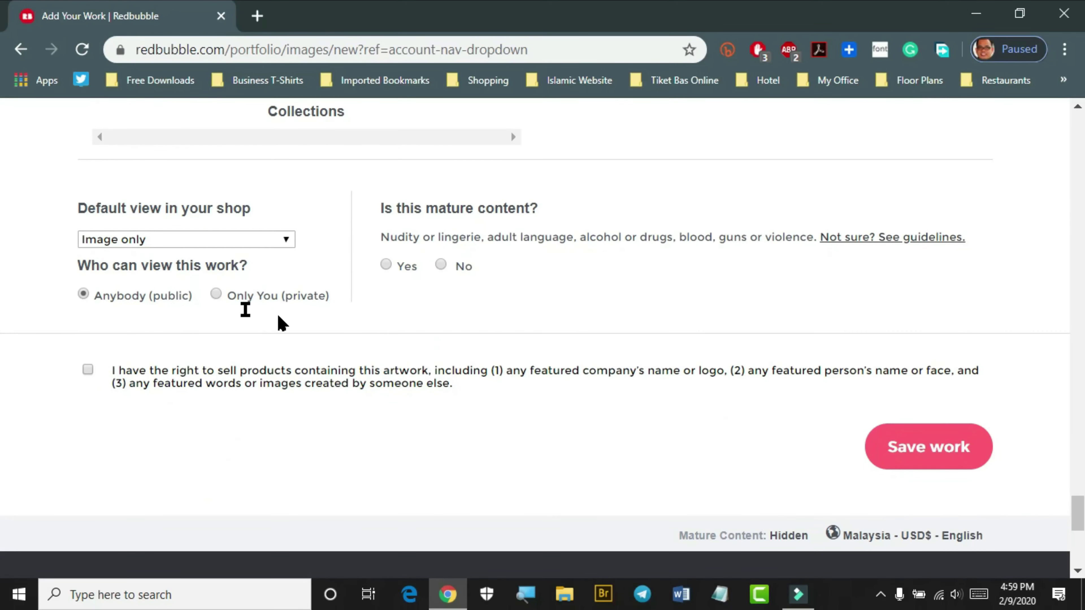
pyautogui.scroll(4, 282, 320)
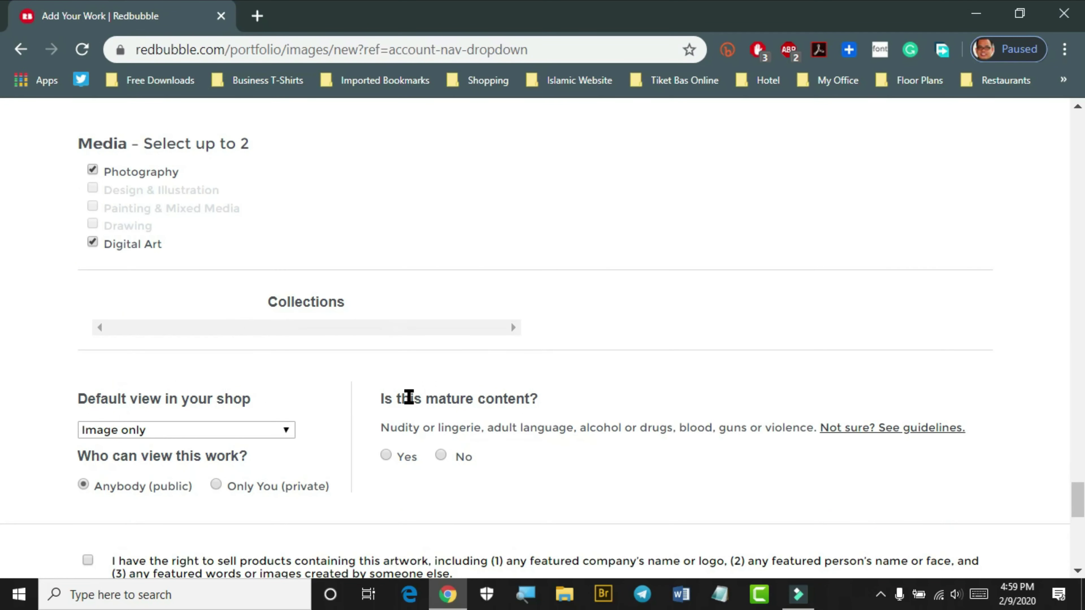
pyautogui.scroll(-2, 409, 398)
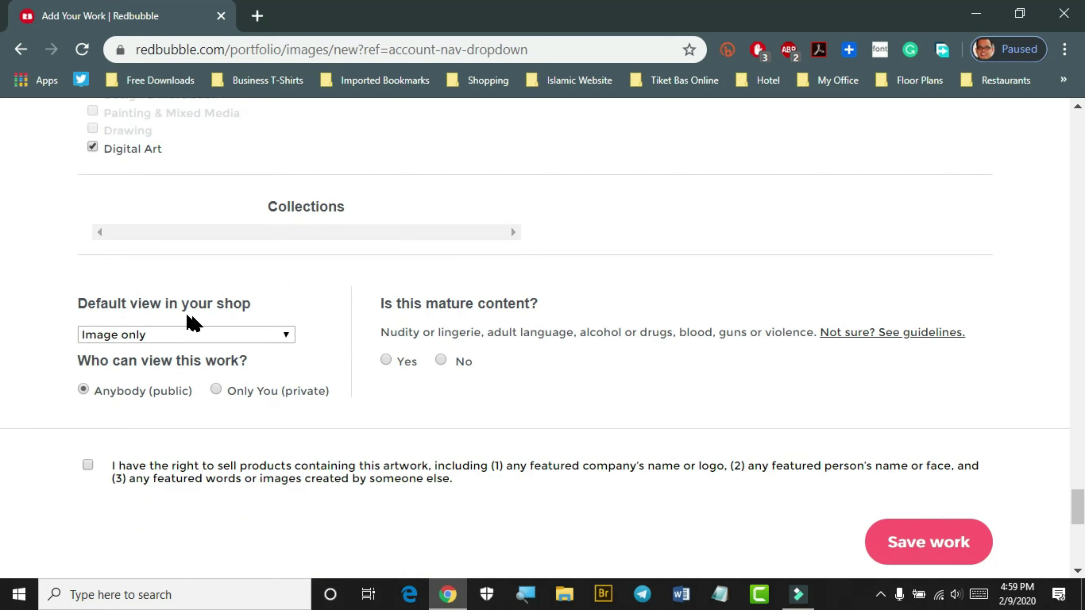
pyautogui.click(285, 335)
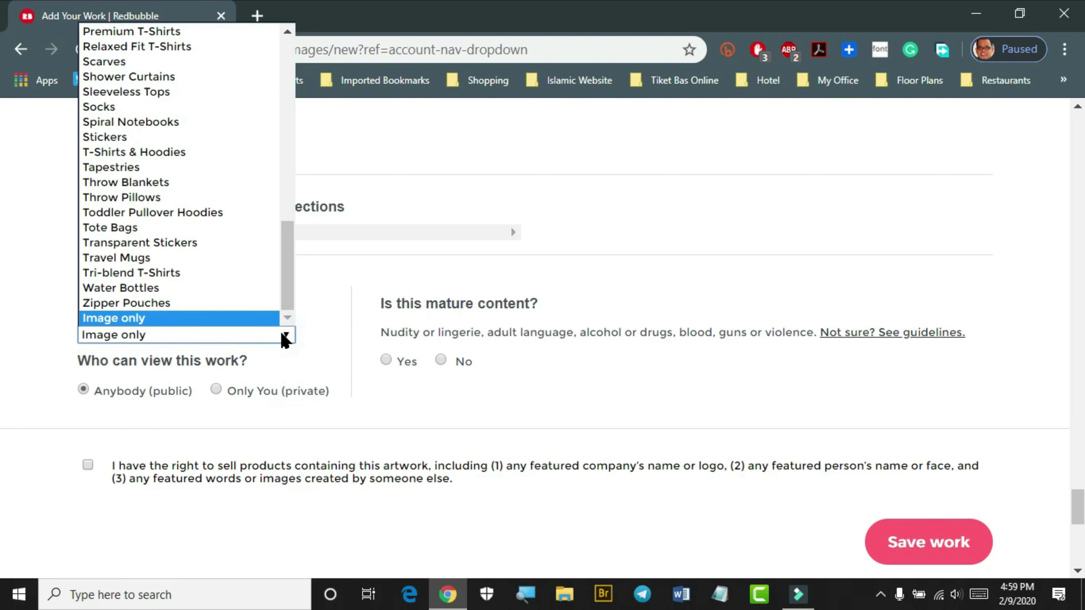
pyautogui.scroll(9, 218, 296)
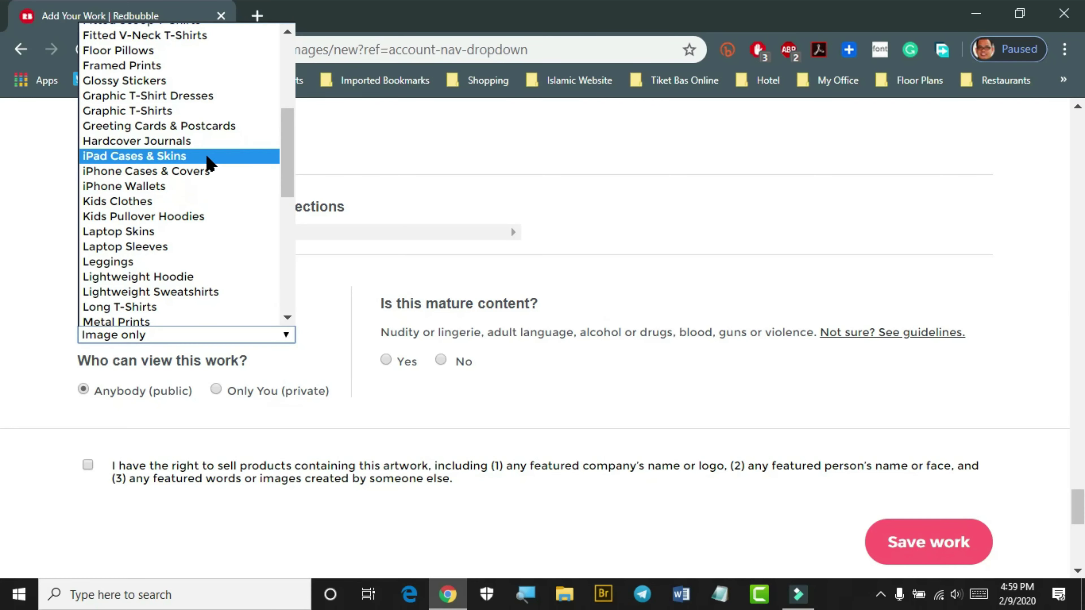
pyautogui.click(138, 173)
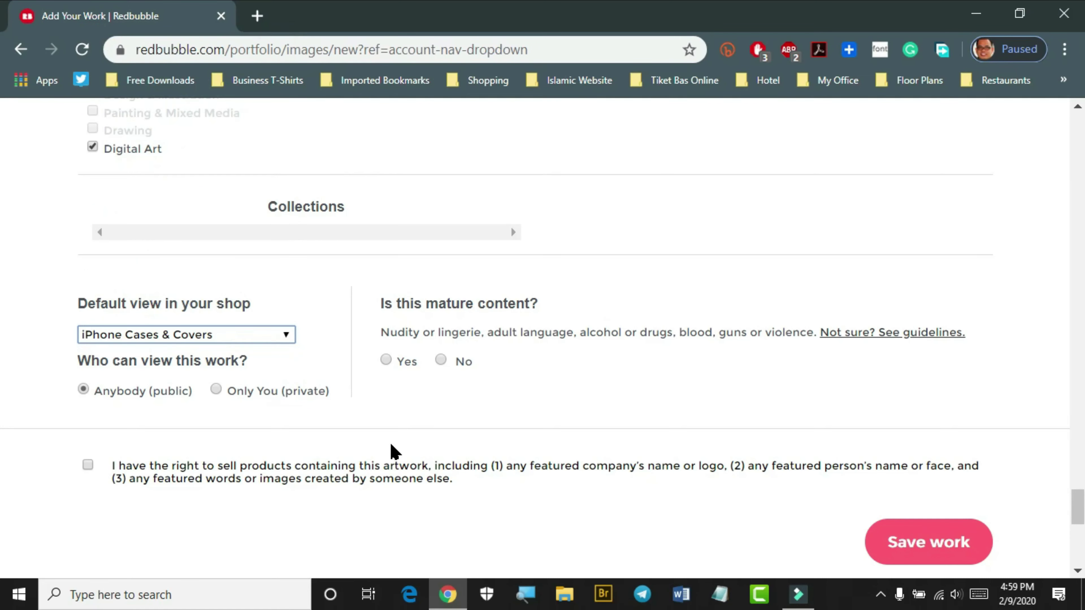